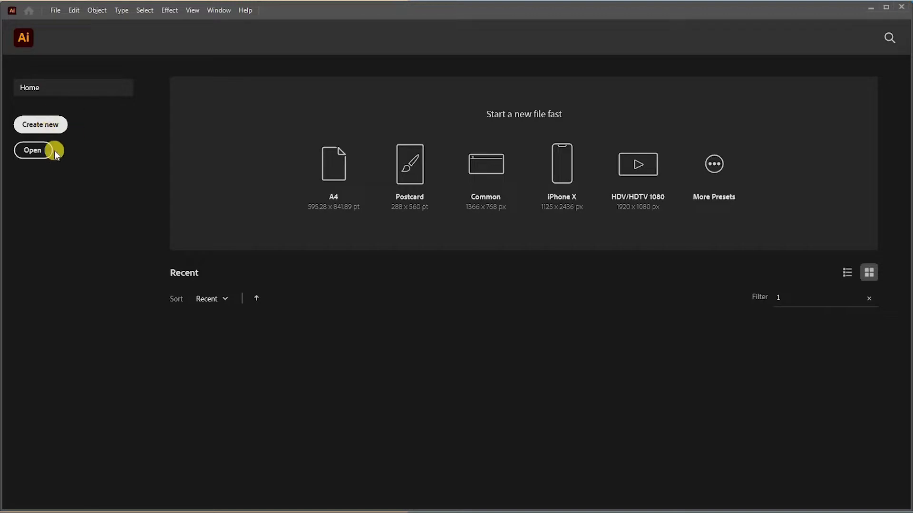
Start a new document in inches, 3.5 in wide and 2 in high, in landscape orientation.
left_click(57, 125)
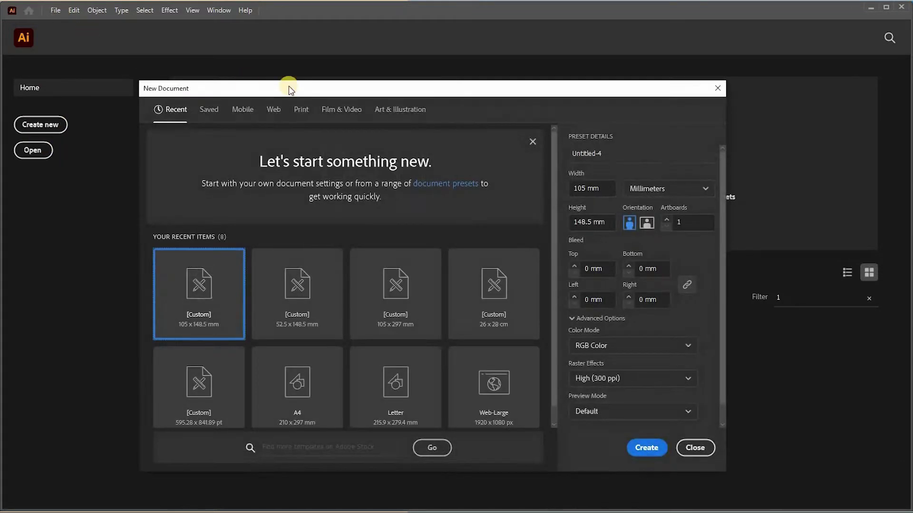
left_click_drag(306, 90, 302, 79)
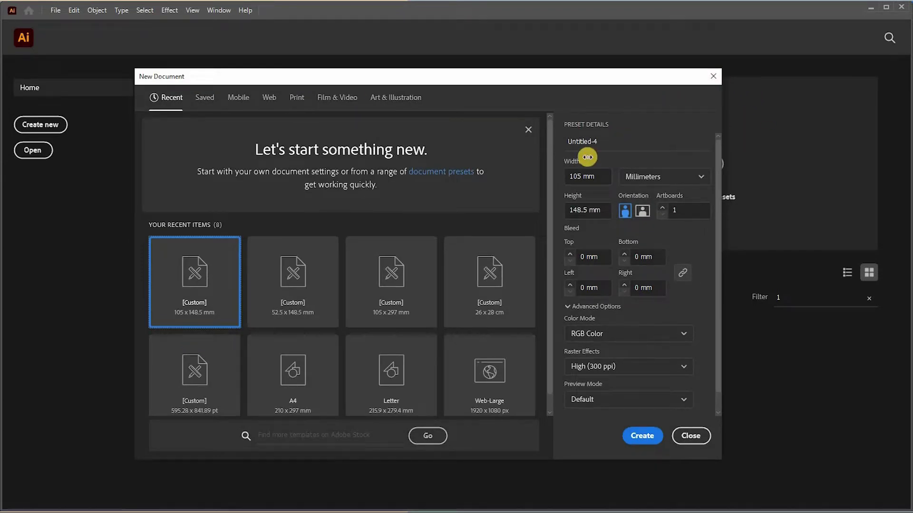
left_click(641, 180)
left_click(642, 253)
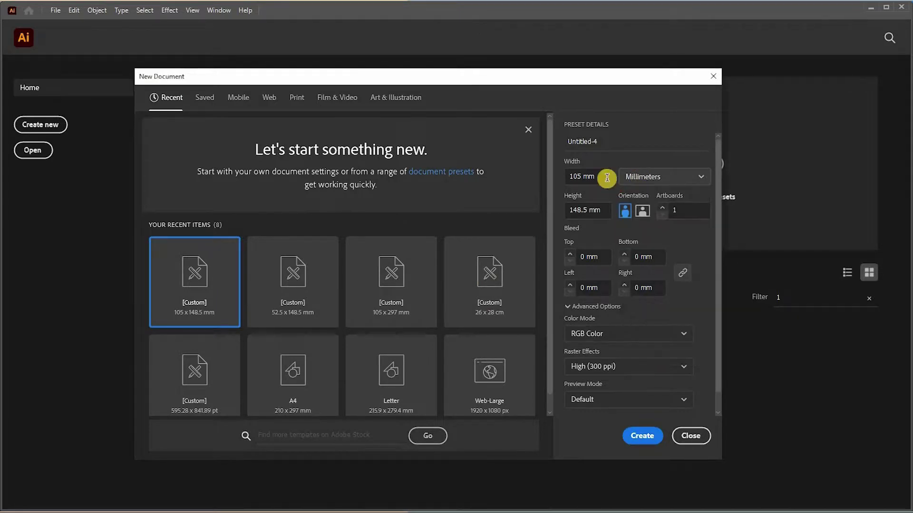
left_click(594, 177)
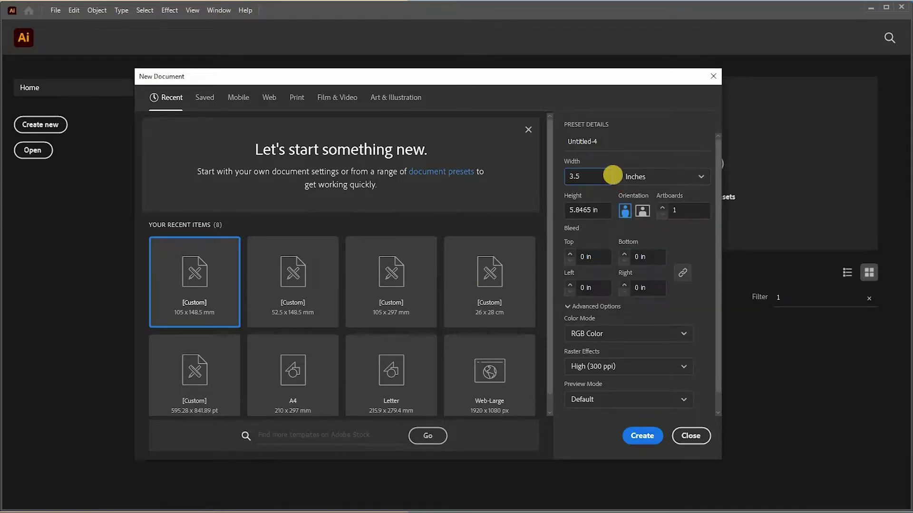
key("Tab")
type("2")
left_click(640, 213)
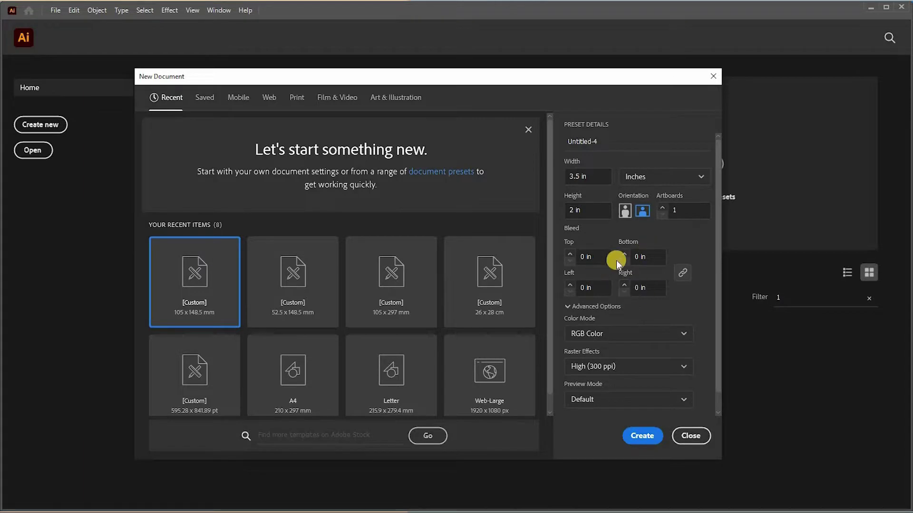
Set a linked bleed of 0.125 in on all four sides of the new document.
left_click(585, 257)
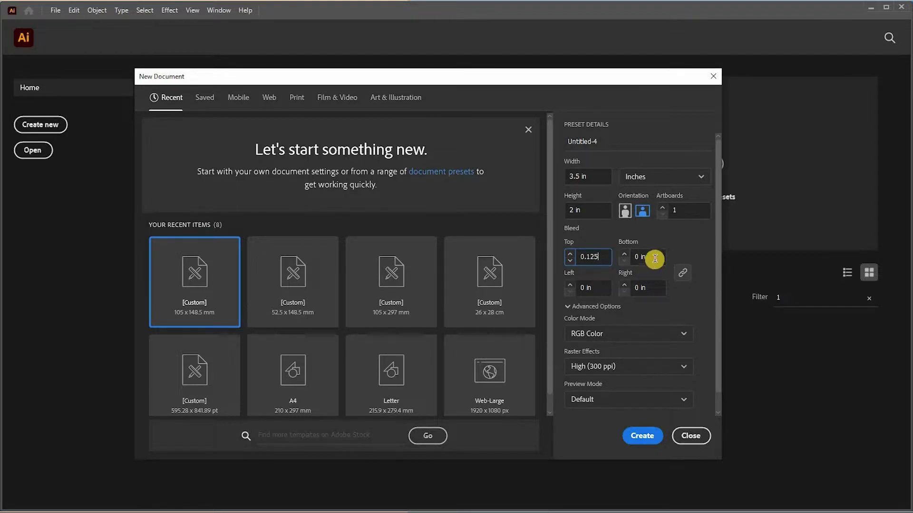
left_click(655, 257)
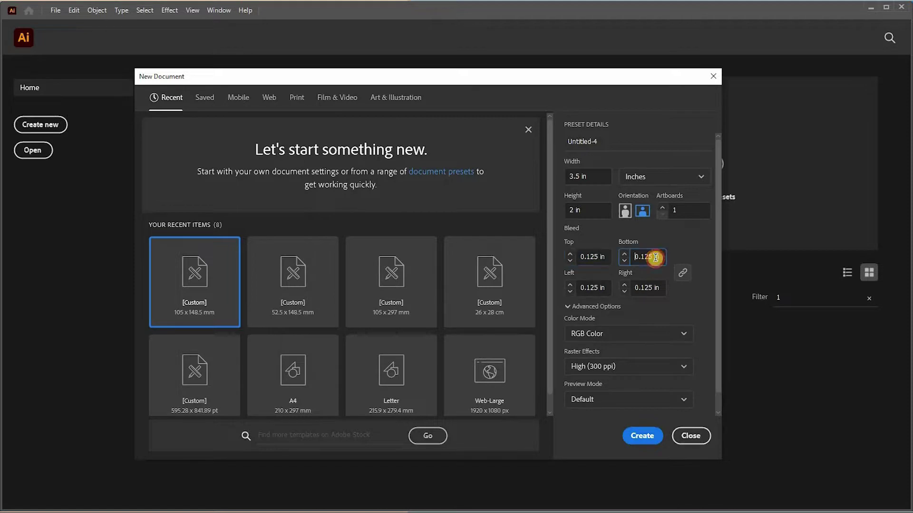
left_click(685, 273)
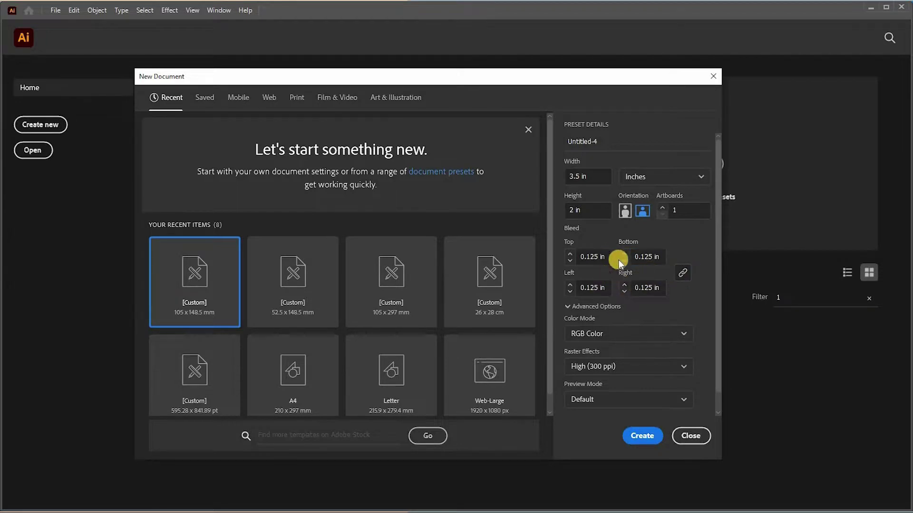
Set the colour mode to CMYK Color with High (300 ppi) raster effects and create the document.
left_click(617, 334)
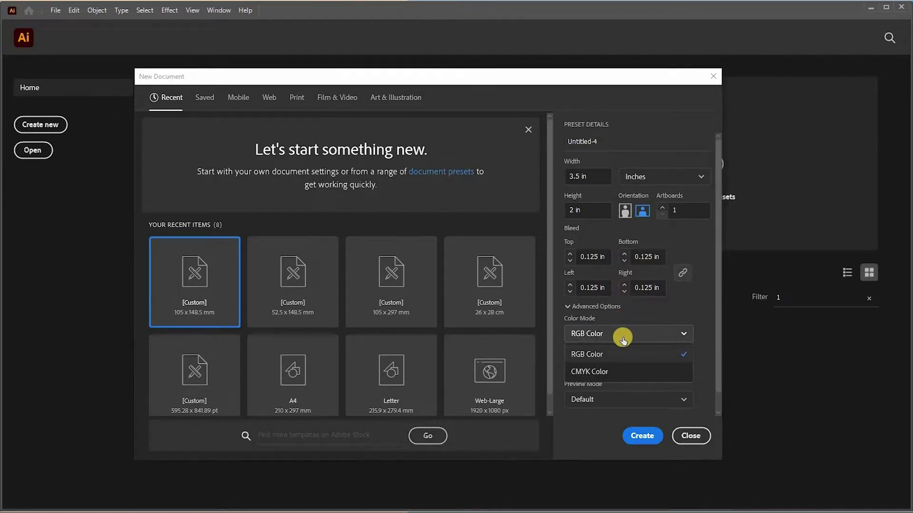
left_click(603, 371)
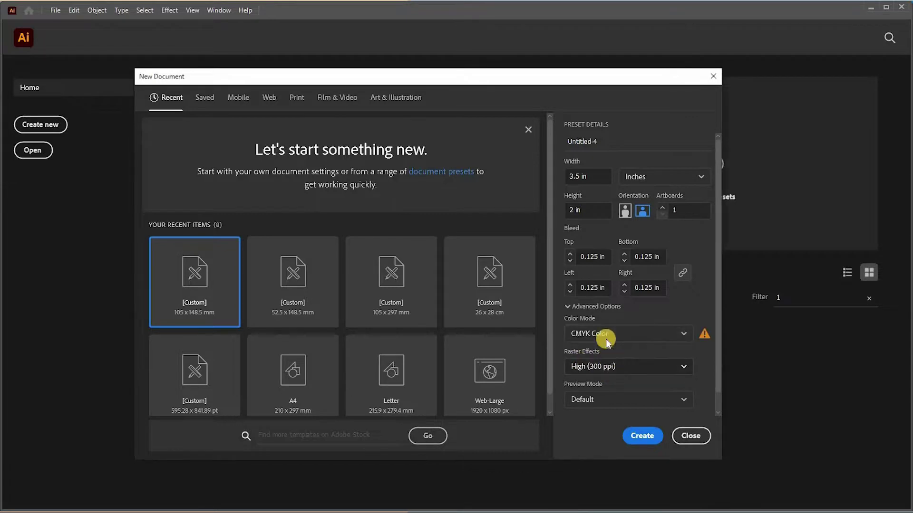
left_click(594, 372)
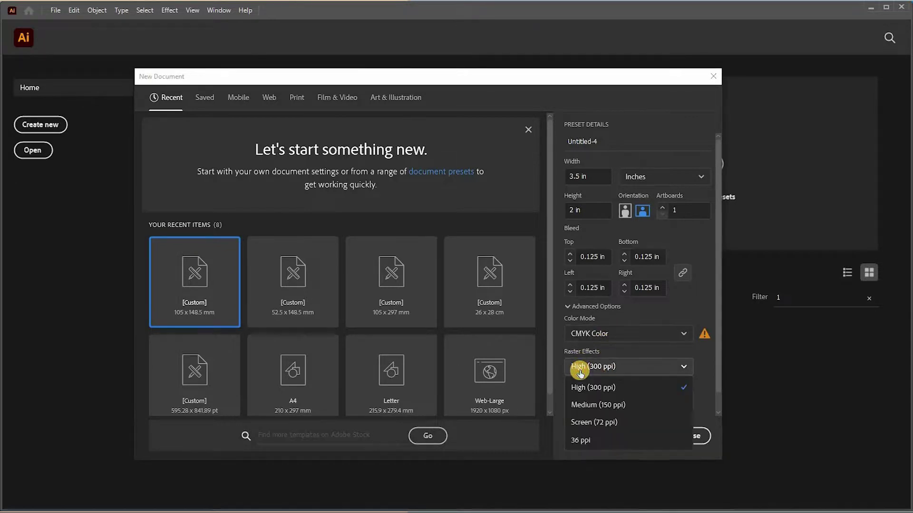
left_click(592, 386)
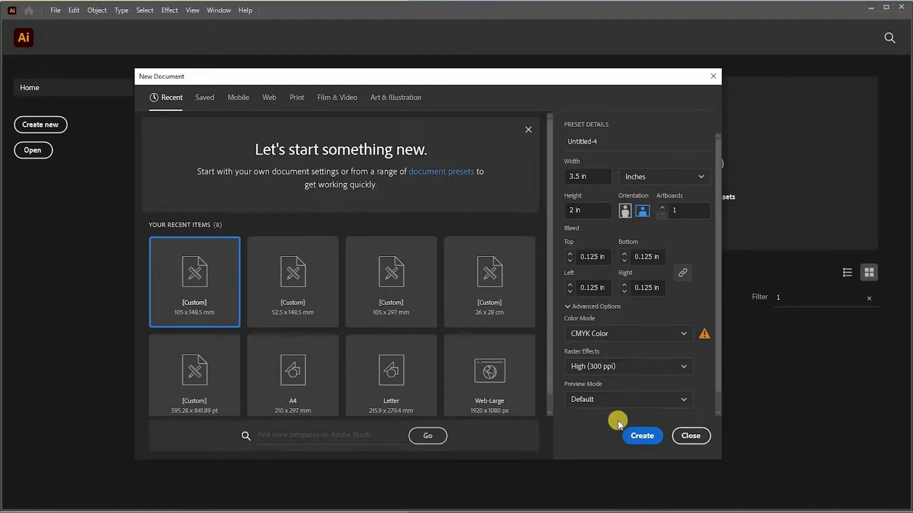
left_click(639, 435)
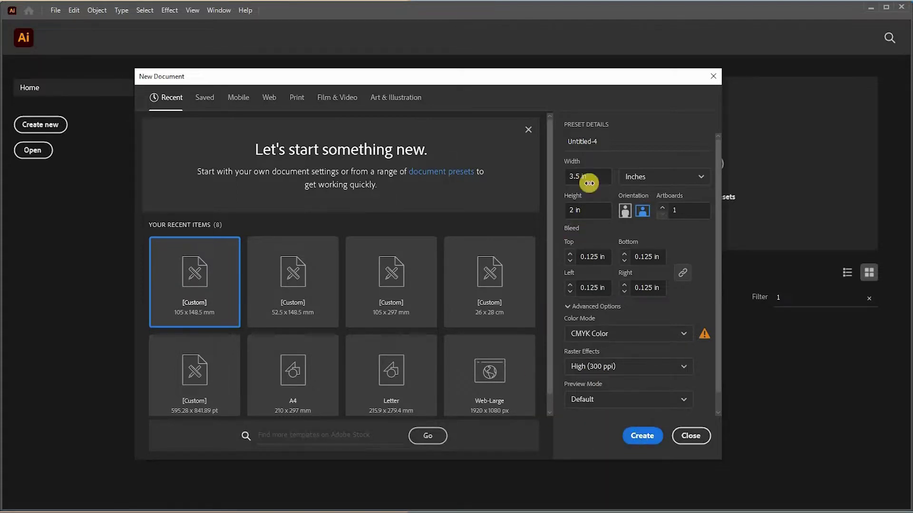
left_click(649, 436)
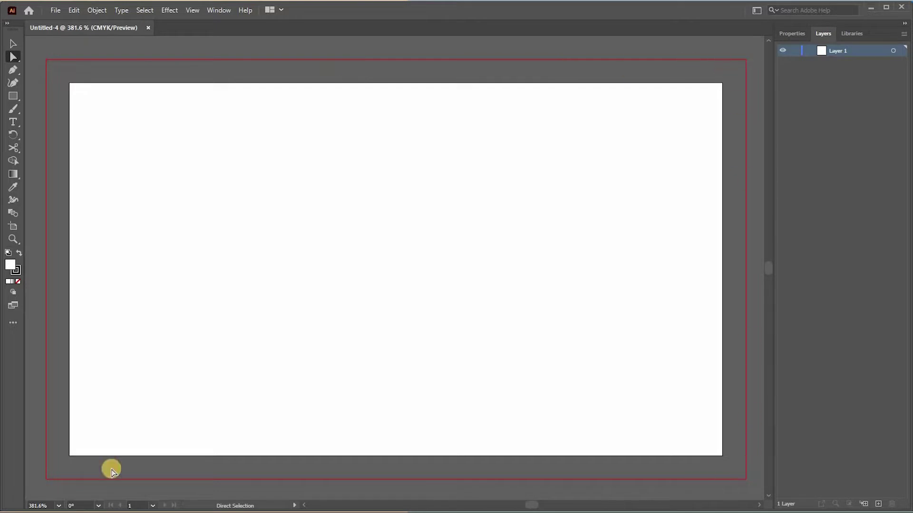
Draw a rectangle covering the whole artboard, from its top-left corner to its bottom-right corner.
scroll(440, 250, "down", 1)
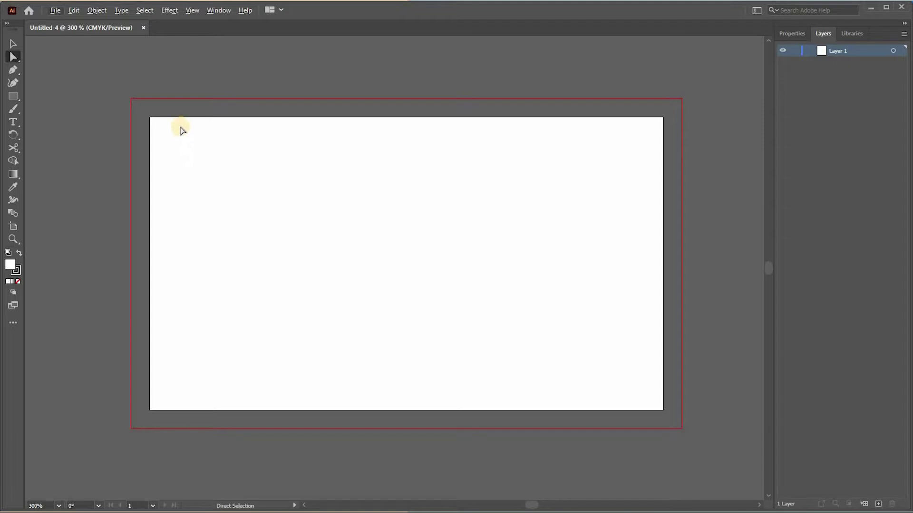
key("v")
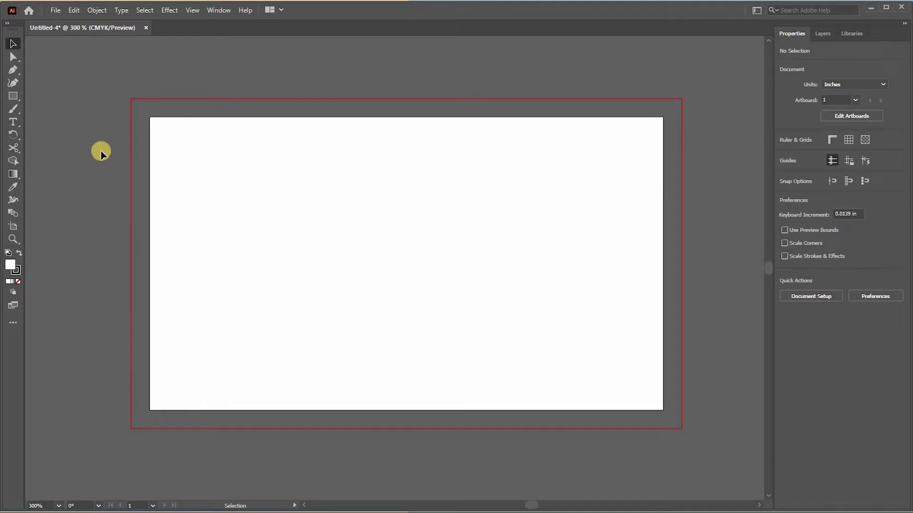
left_click(13, 97)
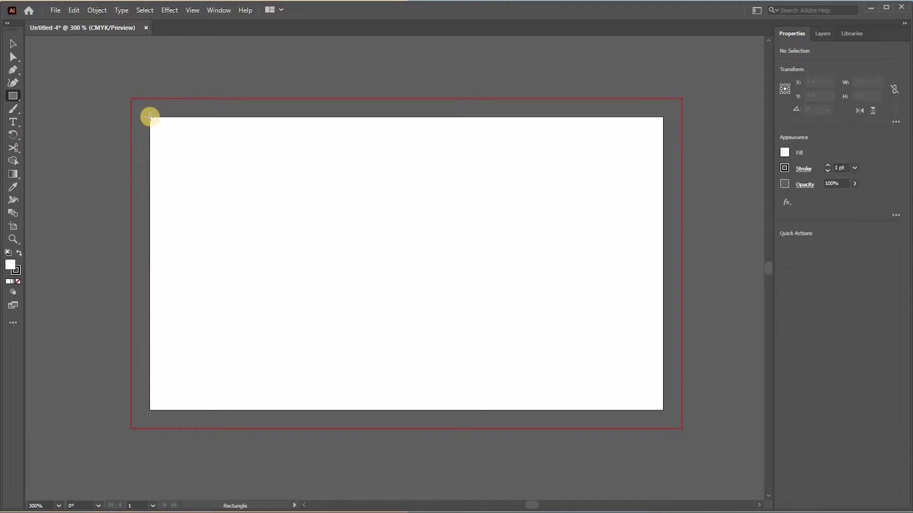
left_click_drag(150, 117, 225, 162)
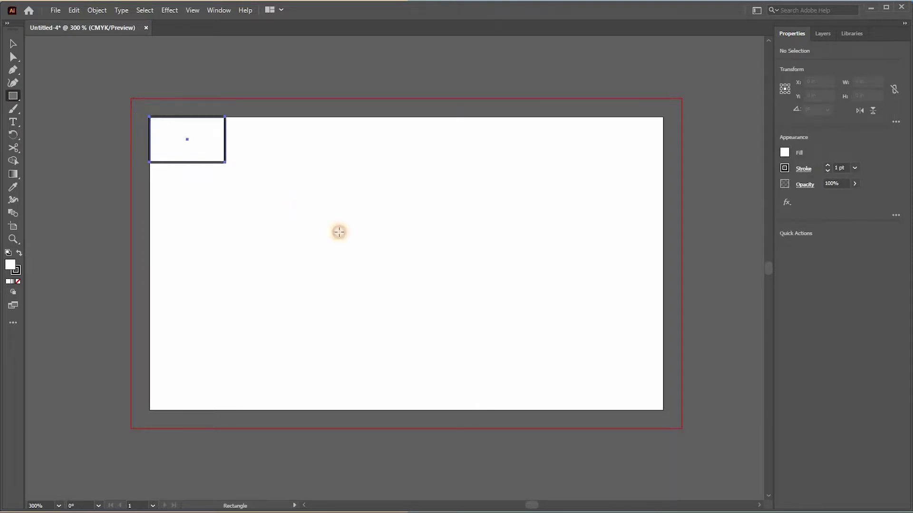
left_click_drag(339, 232, 663, 409)
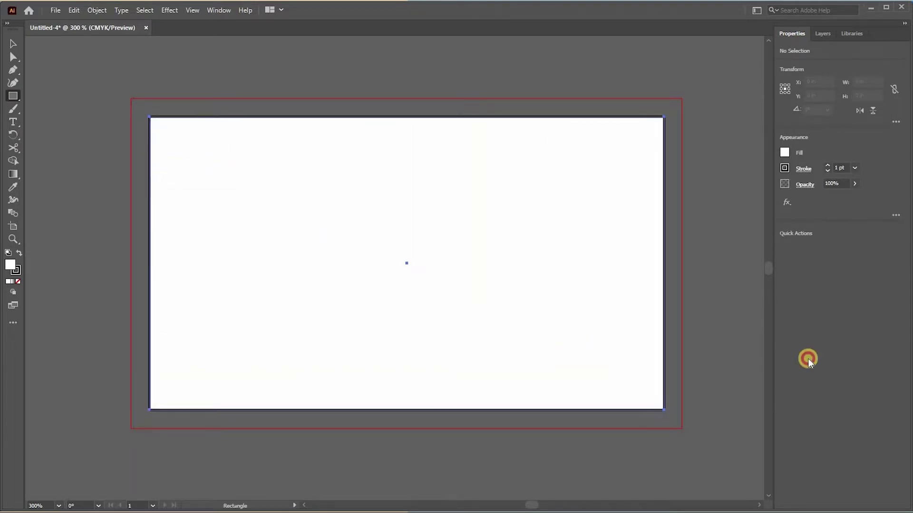
left_click(808, 360)
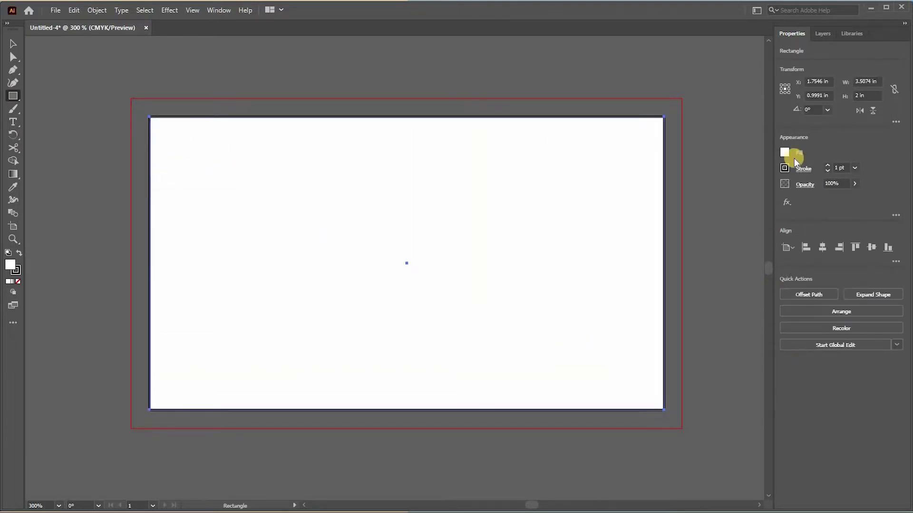
Set the rectangle's width to 3.5 in and reposition it so that it covers the artboard.
left_click(867, 82)
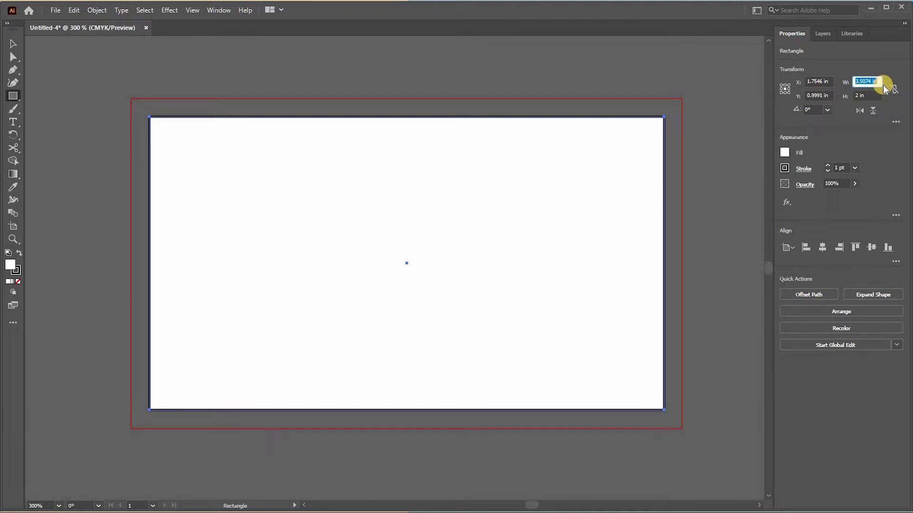
left_click(819, 81)
type("2")
key("Return")
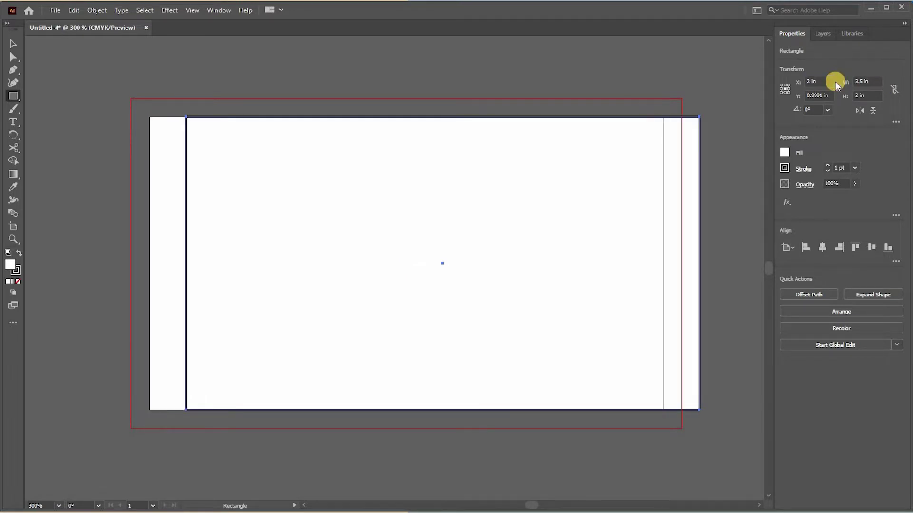
key("v")
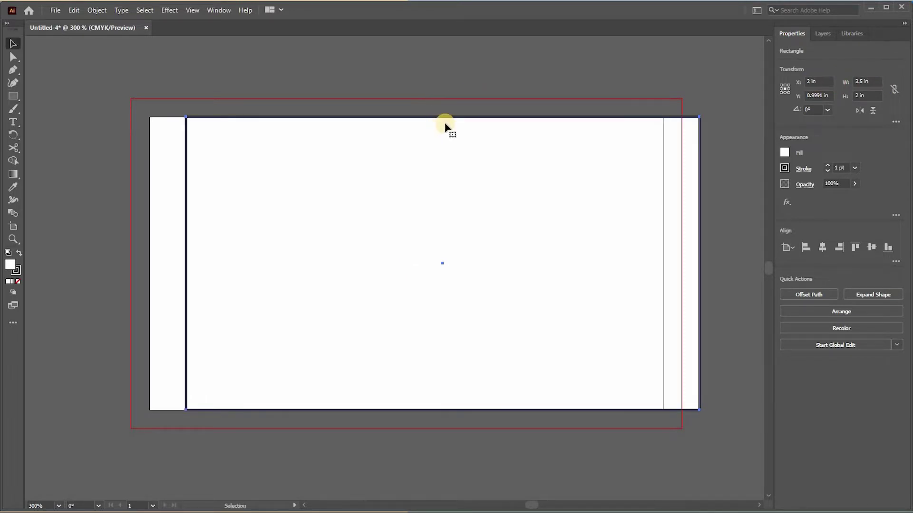
left_click_drag(444, 125, 409, 125)
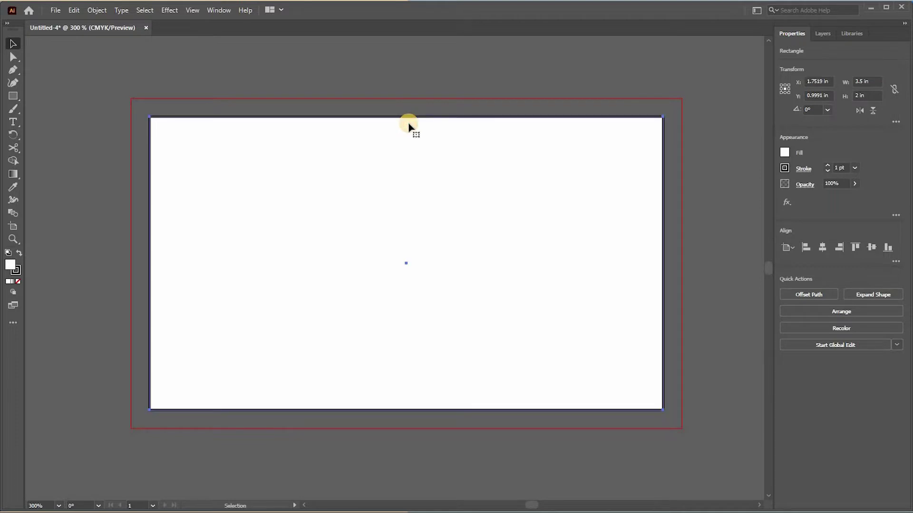
Reduce the rectangle's width and height by 0.25 in each, making it 3.25 by 1.75 in.
key("p")
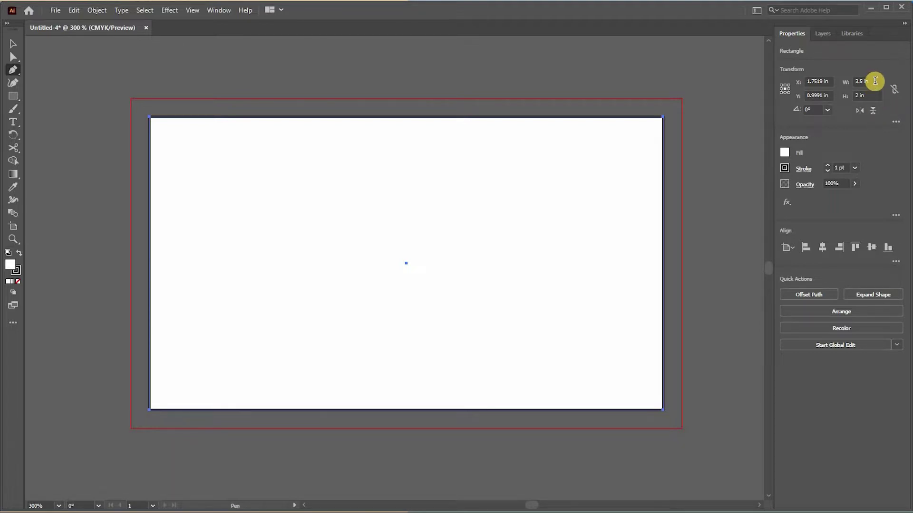
left_click(875, 80)
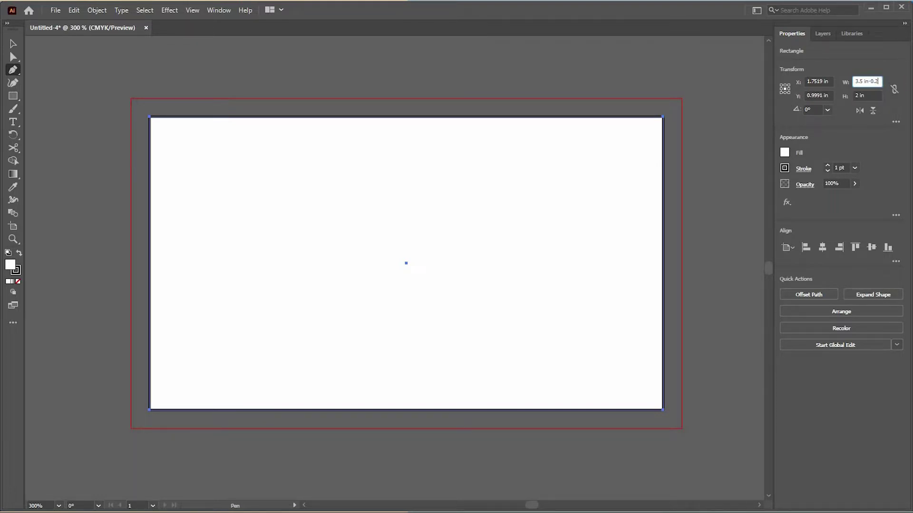
left_click(870, 95)
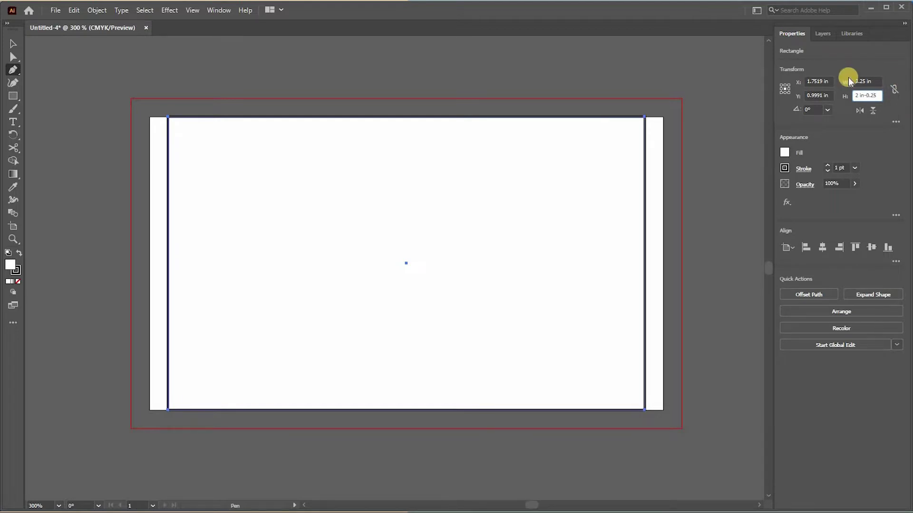
left_click(874, 83)
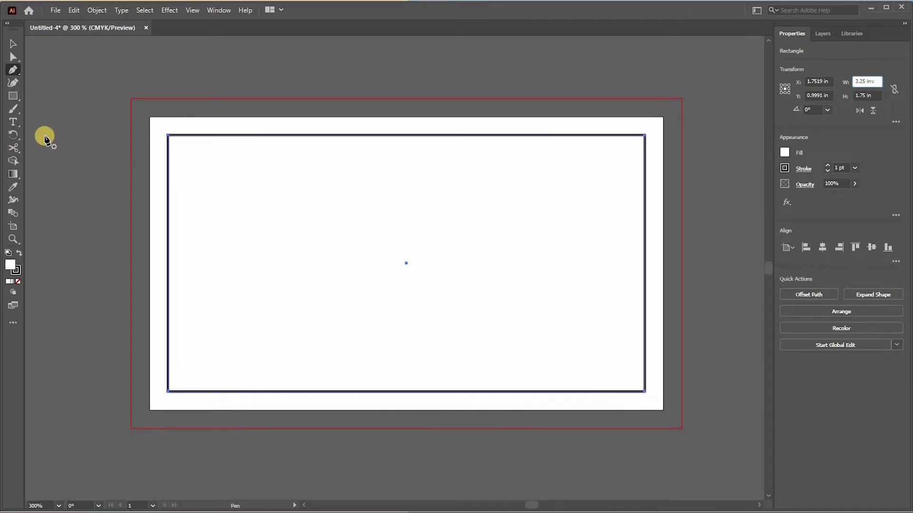
Show the rulers and place two vertical and two horizontal guides along the rectangle's four edges.
left_click(14, 44)
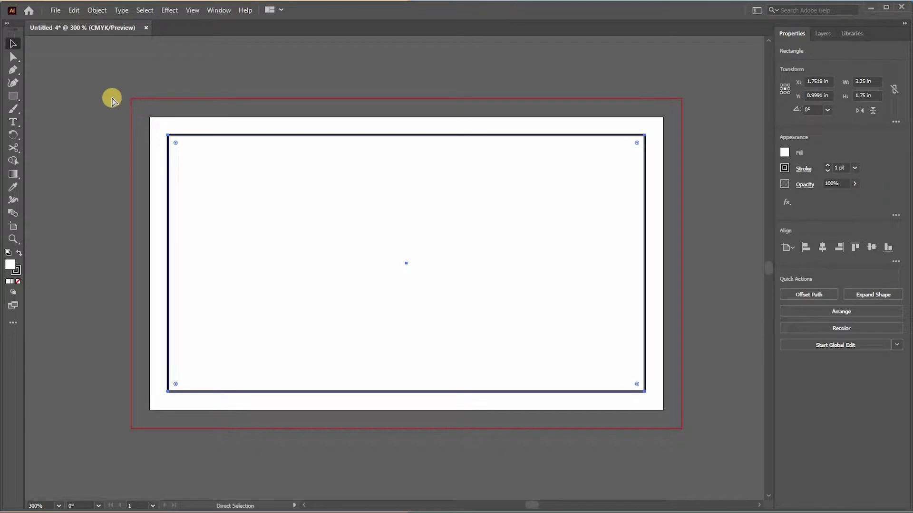
key("ctrl+r")
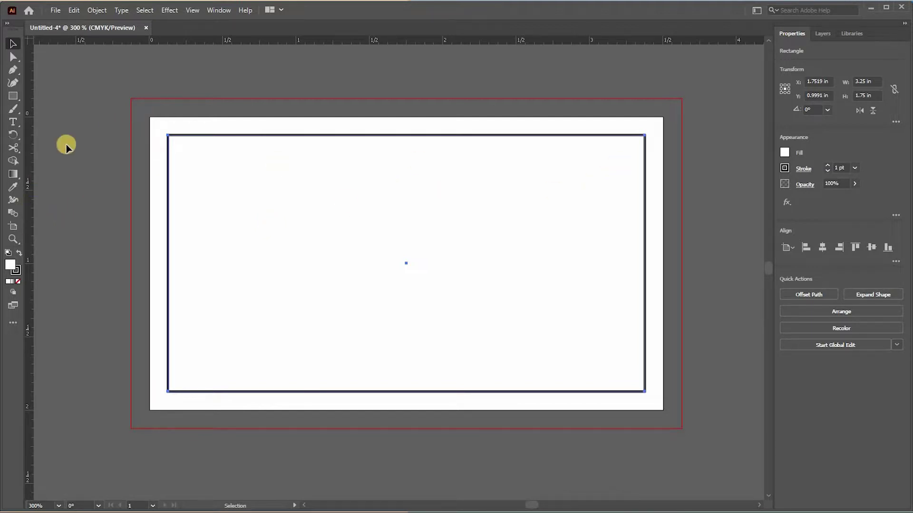
left_click_drag(29, 159, 169, 162)
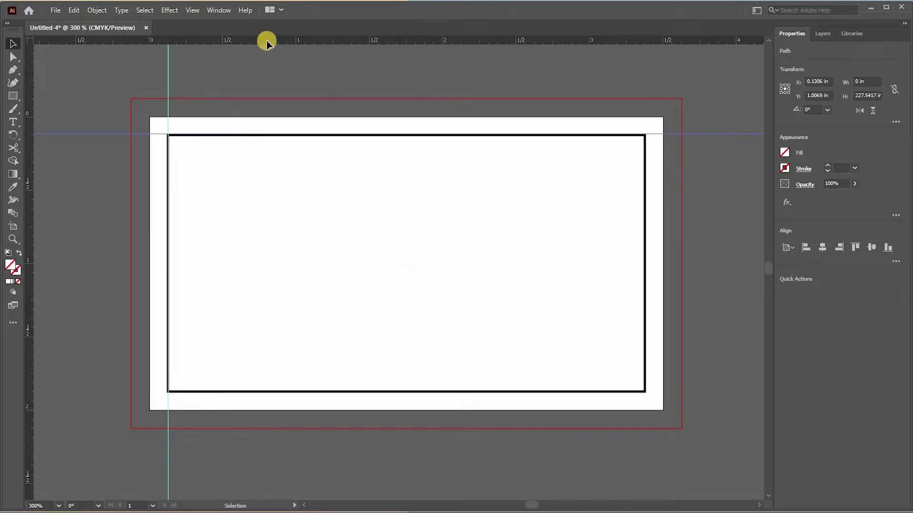
left_click_drag(264, 38, 263, 386)
left_click_drag(31, 287, 644, 267)
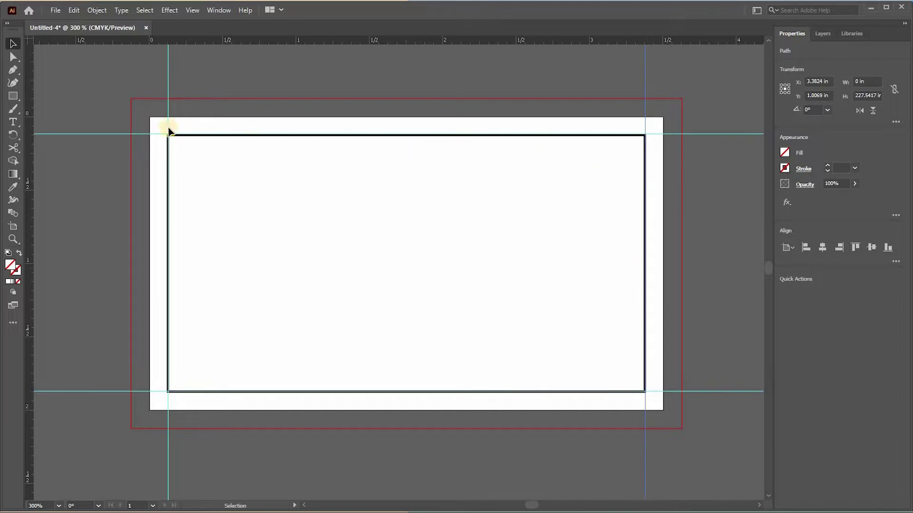
Select the inner rectangle, shift it sideways, and bring it back close to the four guides.
scroll(150, 135, "up", 2)
scroll(150, 135, "up", 1)
left_click(307, 204)
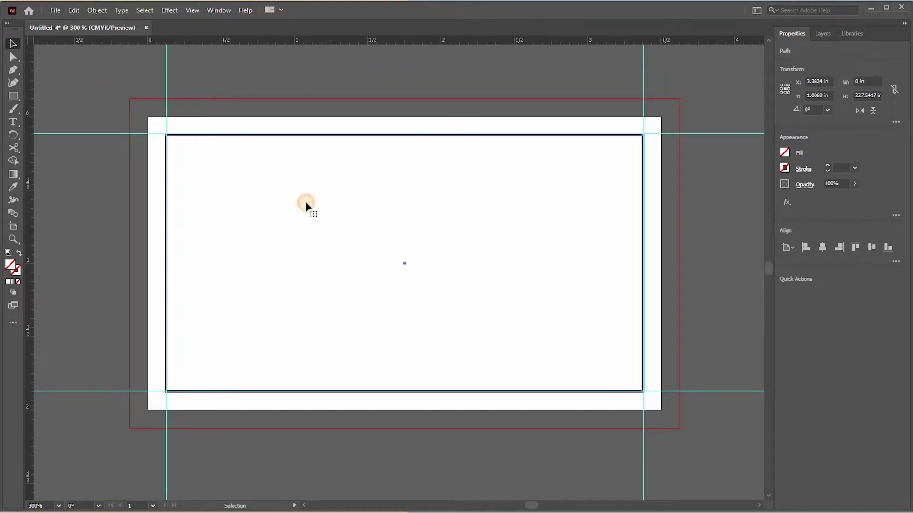
left_click_drag(575, 200, 497, 201)
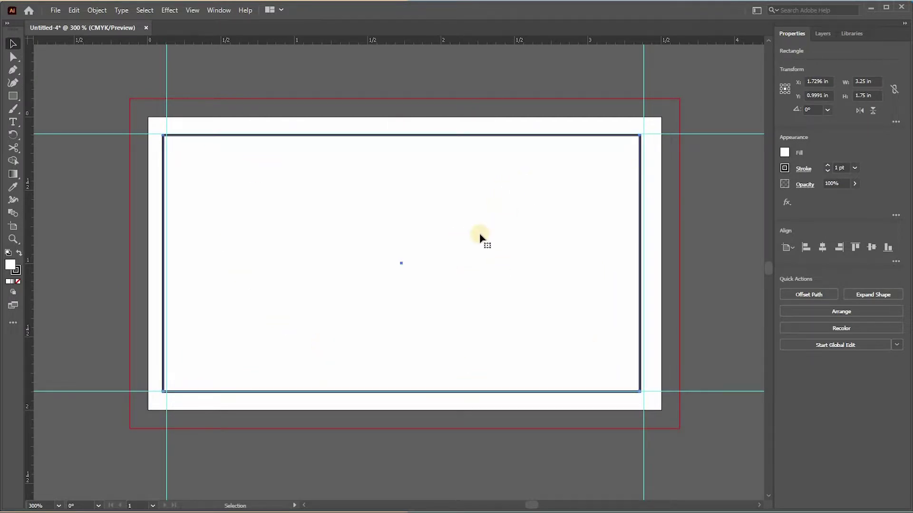
left_click_drag(456, 200, 455, 205)
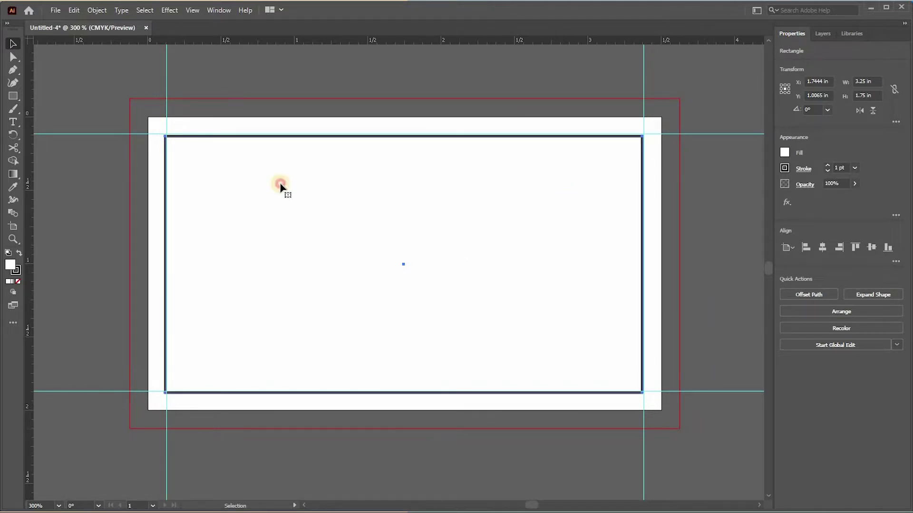
Hide the inner rectangle, clear the selection, and draw a new rectangle covering the artboard out to the bleed edges.
key("ctrl+h")
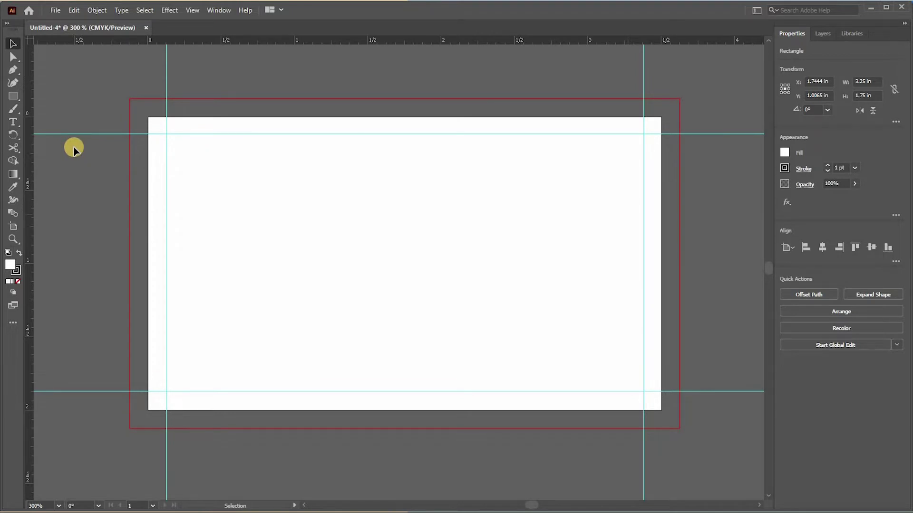
key("ctrl+shift+a")
left_click(11, 95)
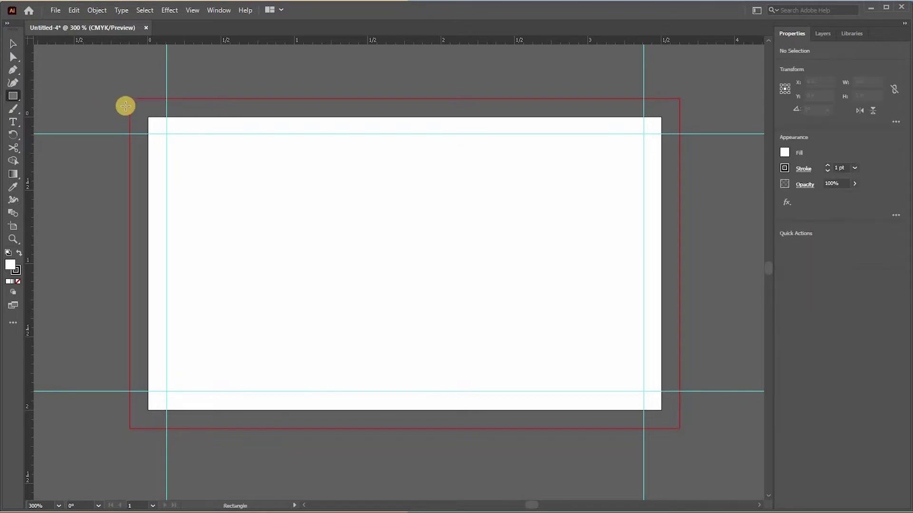
left_click_drag(130, 99, 297, 200)
mouse_move(476, 311)
left_mouse_down()
mouse_move(665, 432)
mouse_move(680, 428)
left_mouse_up()
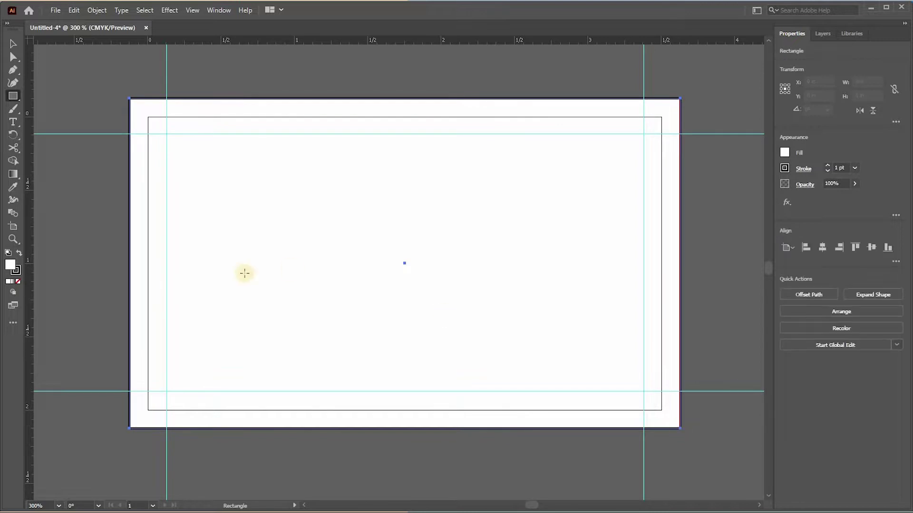
left_click(14, 272)
left_click(366, 169)
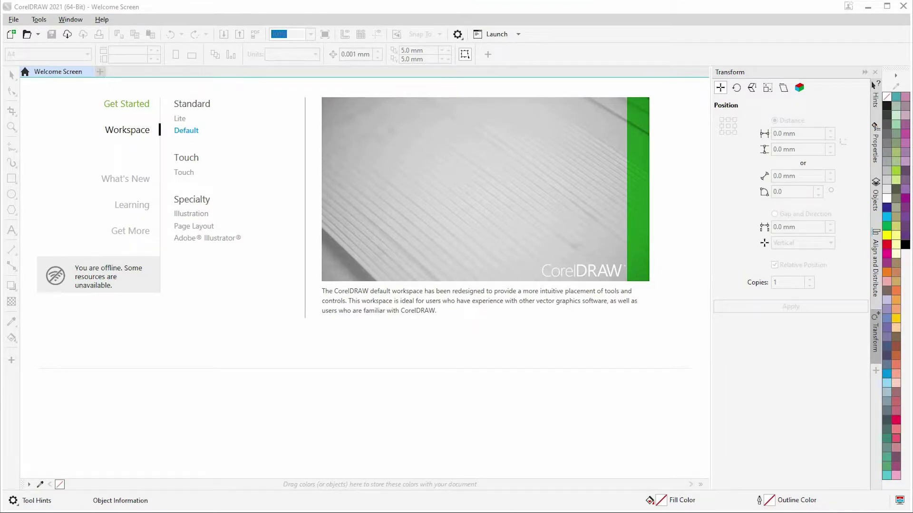
Switch to CorelDRAW and start a new document with the Custom preset, one page and CMYK as primary color mode.
left_click(14, 20)
left_click(21, 30)
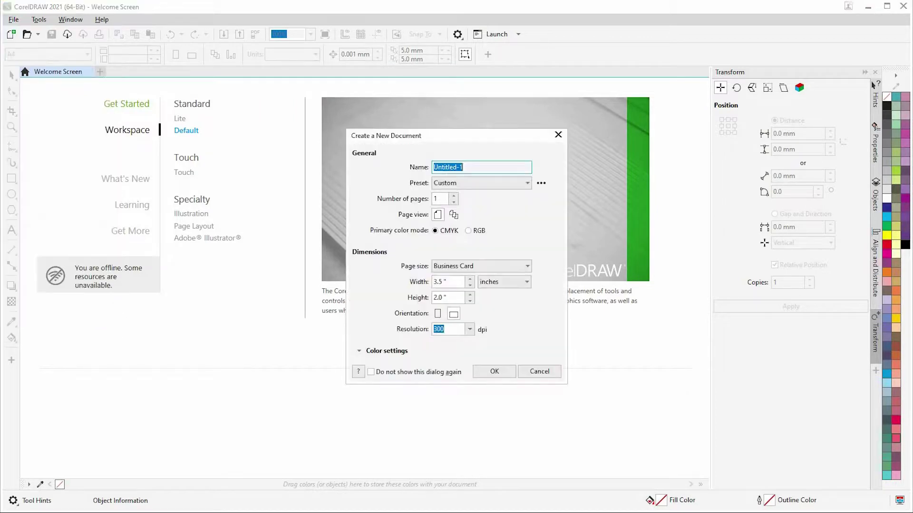
mouse_move(434, 136)
left_mouse_down()
mouse_move(364, 127)
mouse_move(447, 128)
left_mouse_up()
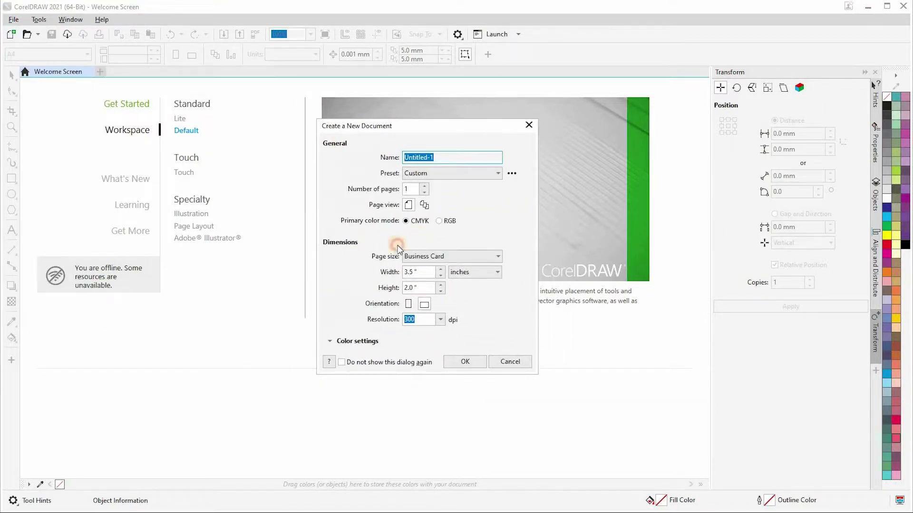
left_click(450, 179)
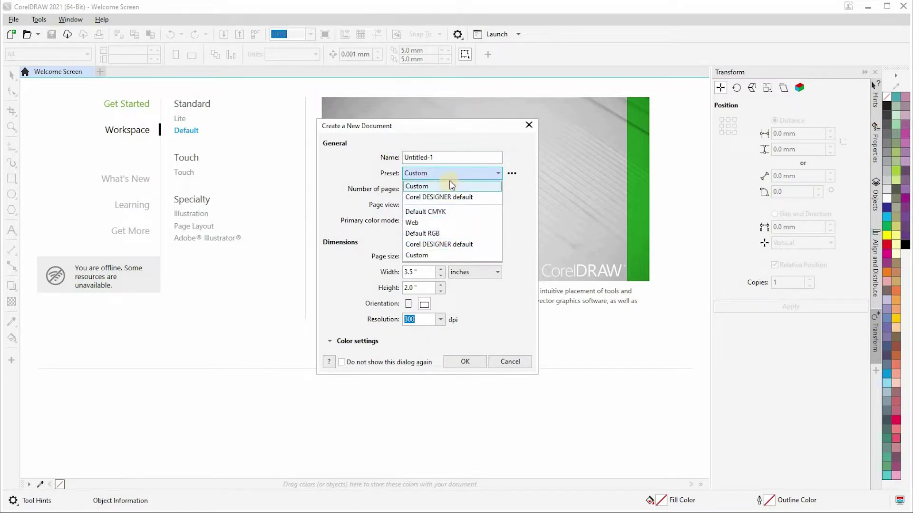
left_click(451, 183)
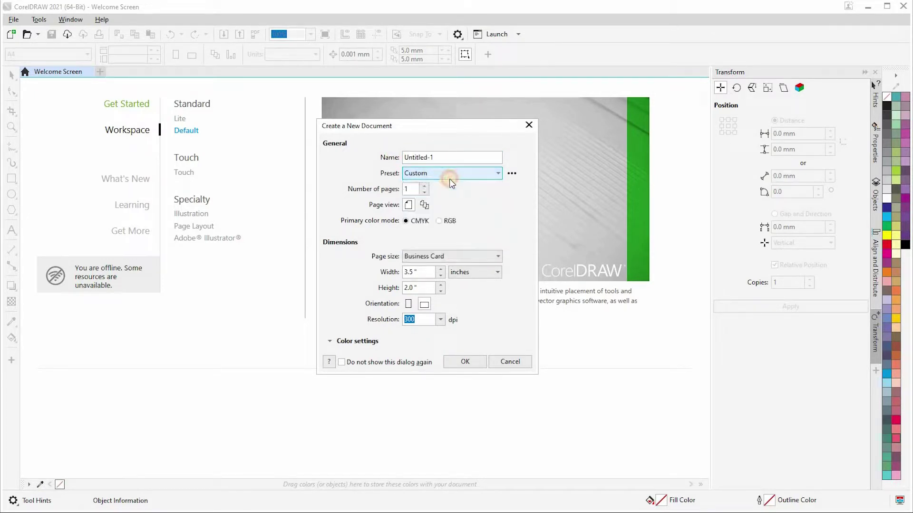
left_click(409, 190)
left_click(407, 189)
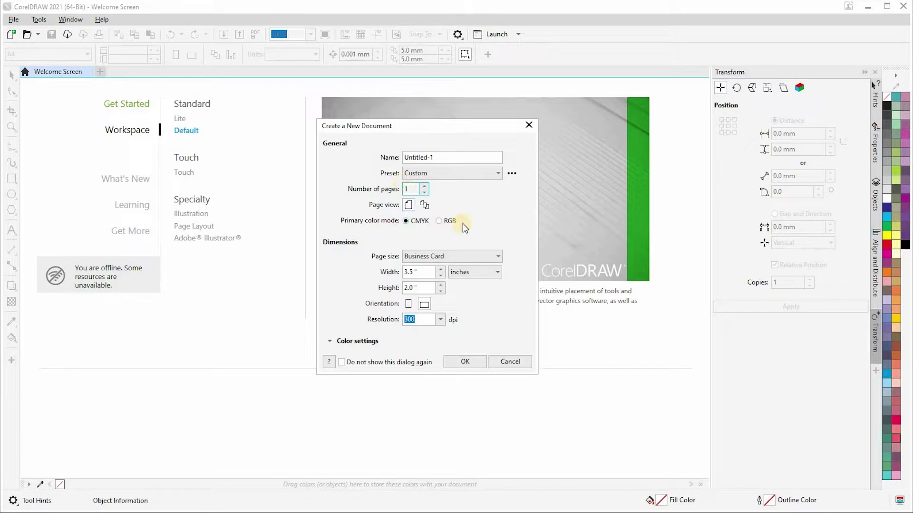
left_click(413, 222)
Choose A4 as the new document's page size.
left_click(440, 258)
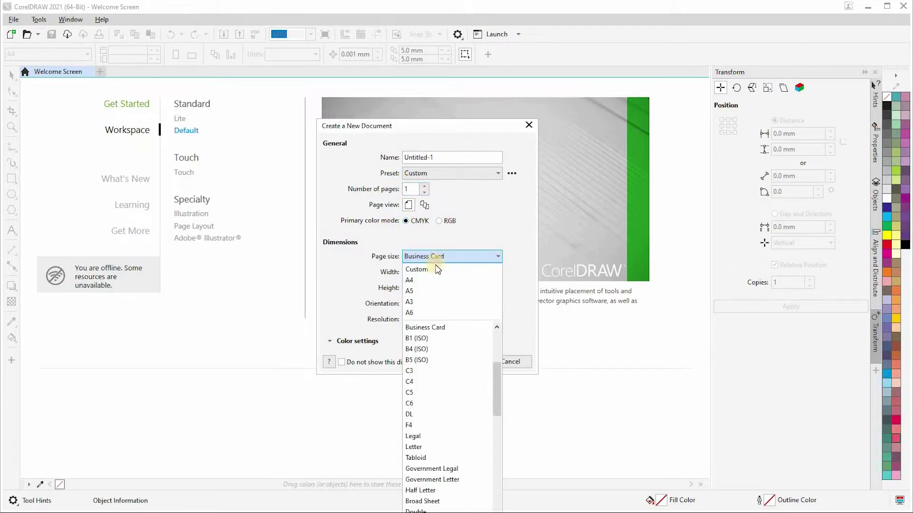
left_click(424, 279)
left_click(418, 257)
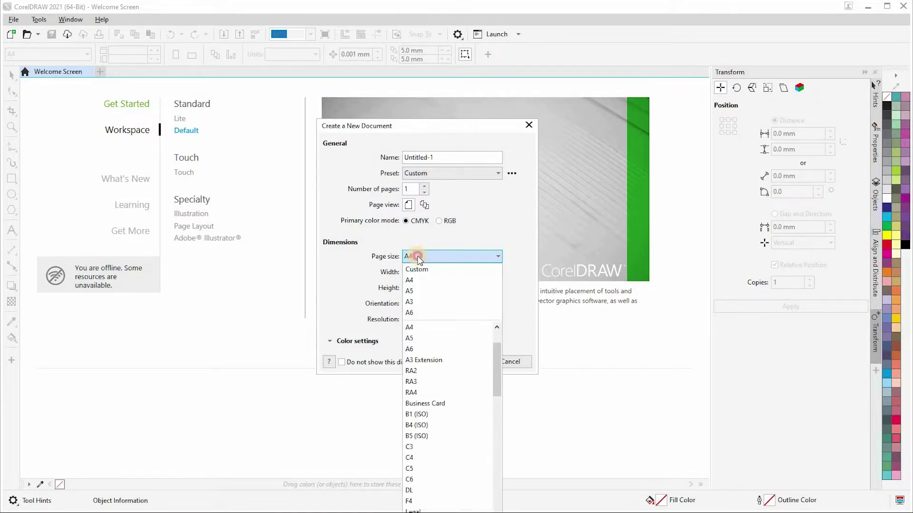
left_click(435, 243)
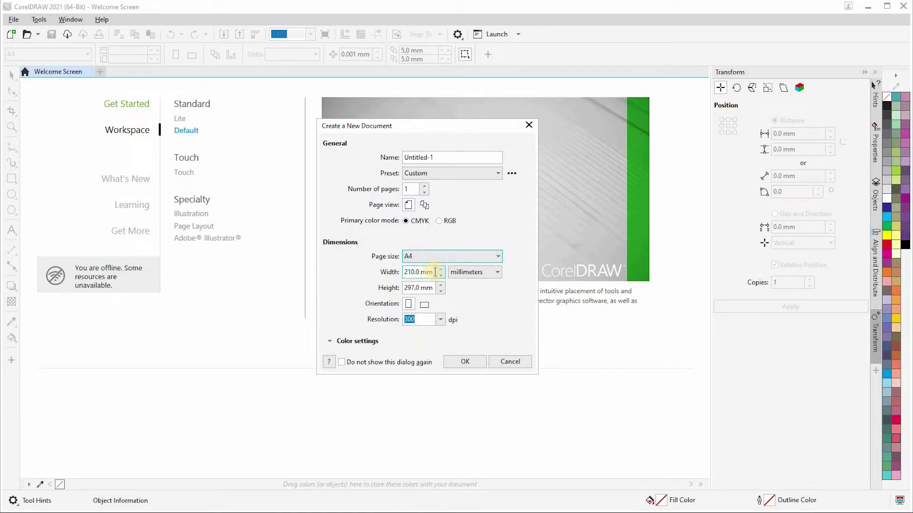
Set the page units to inches, the width to 3.5 and the height to 2, with landscape orientation.
left_click(470, 272)
left_click(464, 279)
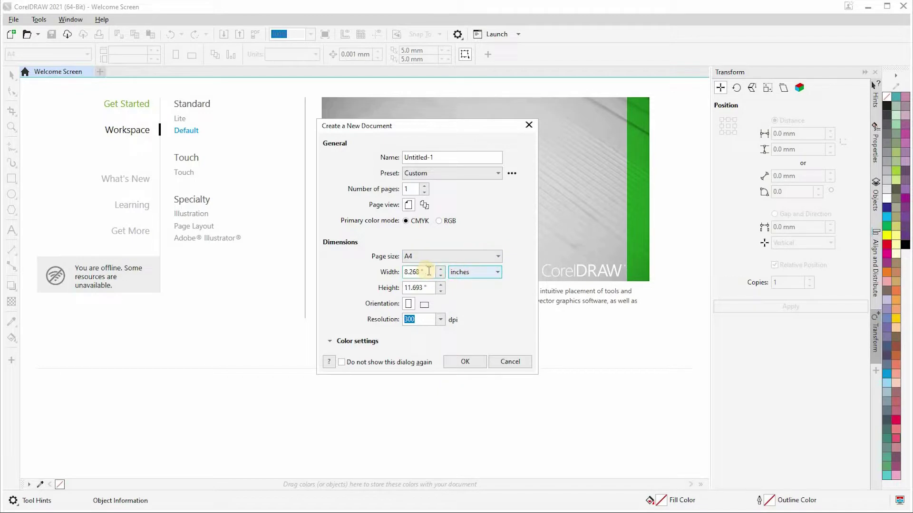
left_click(424, 270)
double_click(424, 271)
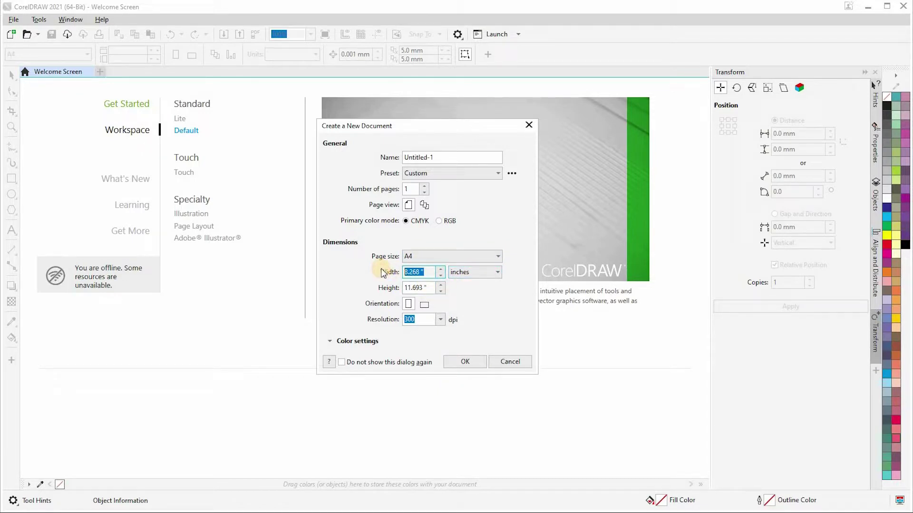
type("3.5")
key("Tab")
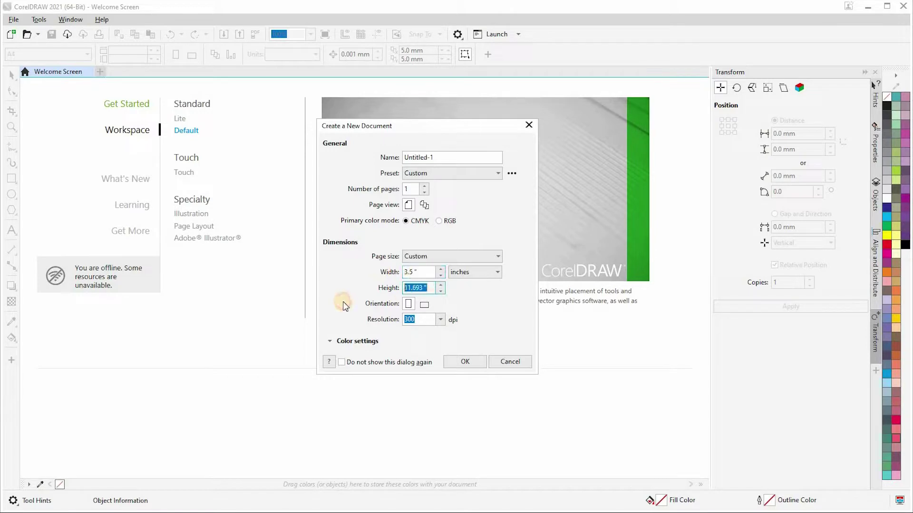
type("2")
left_click(409, 304)
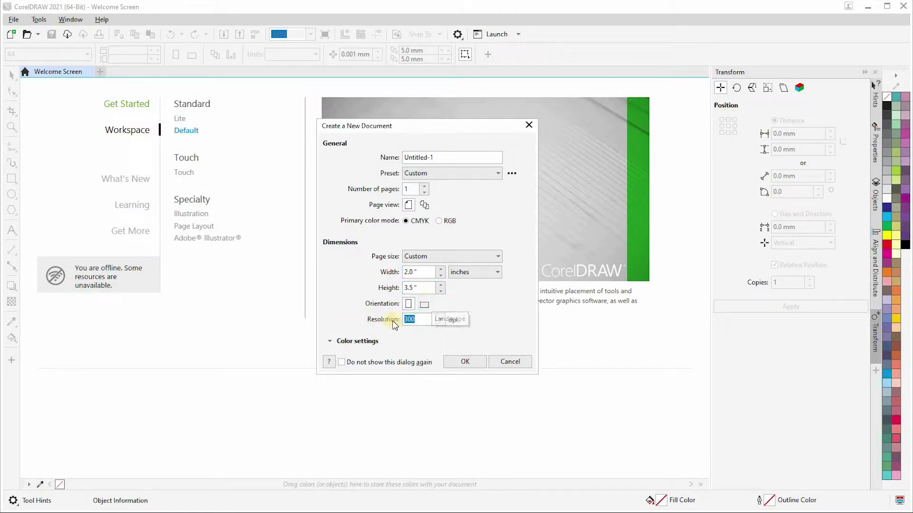
left_click(425, 304)
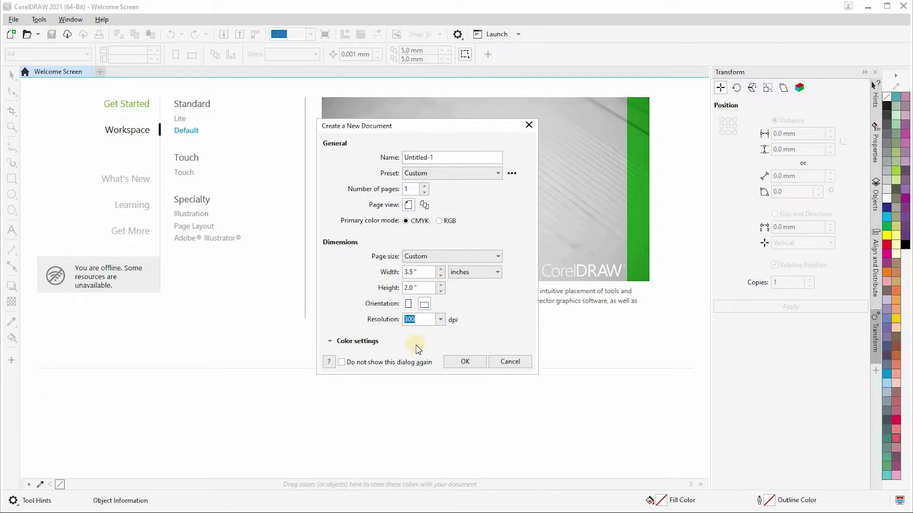
Set the resolution to 300 dpi and create the document.
left_click(441, 320)
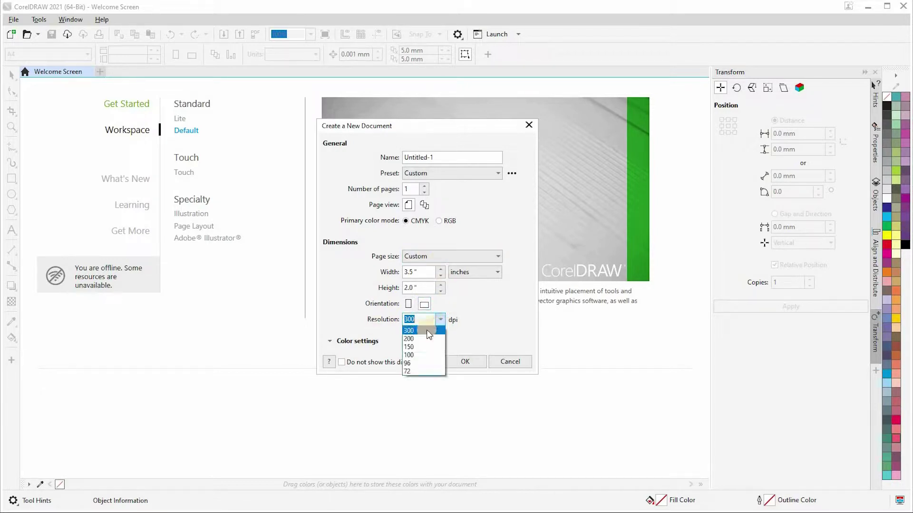
left_click(429, 334)
left_click(441, 320)
left_click(438, 332)
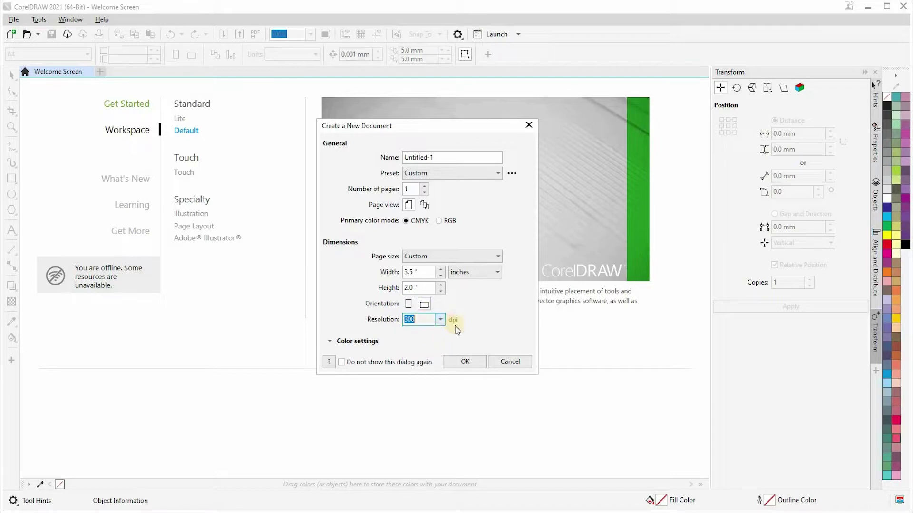
left_click(470, 362)
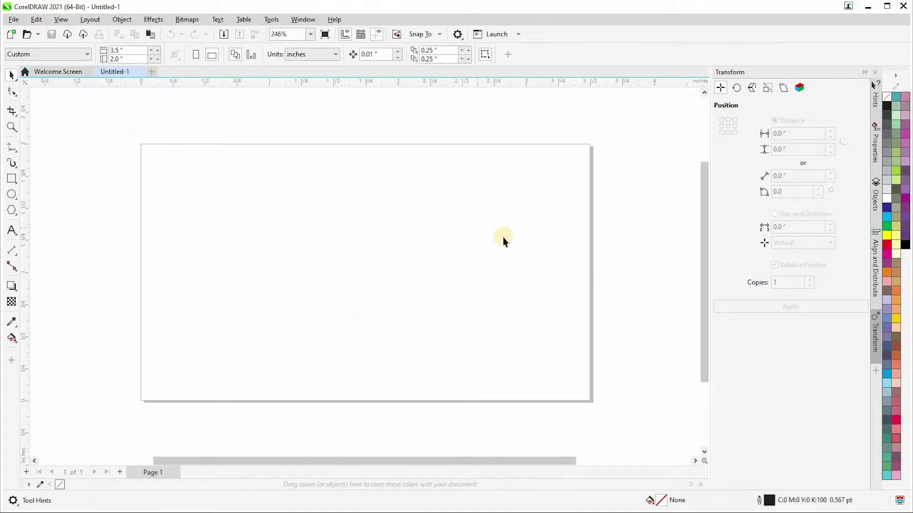
scroll(506, 262, "down", 3)
scroll(542, 236, "up", 2)
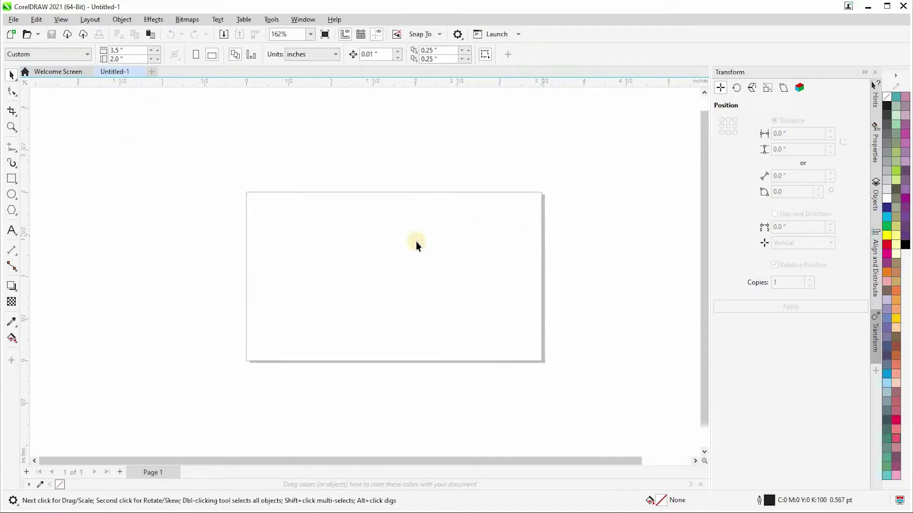
scroll(338, 214, "down", 1)
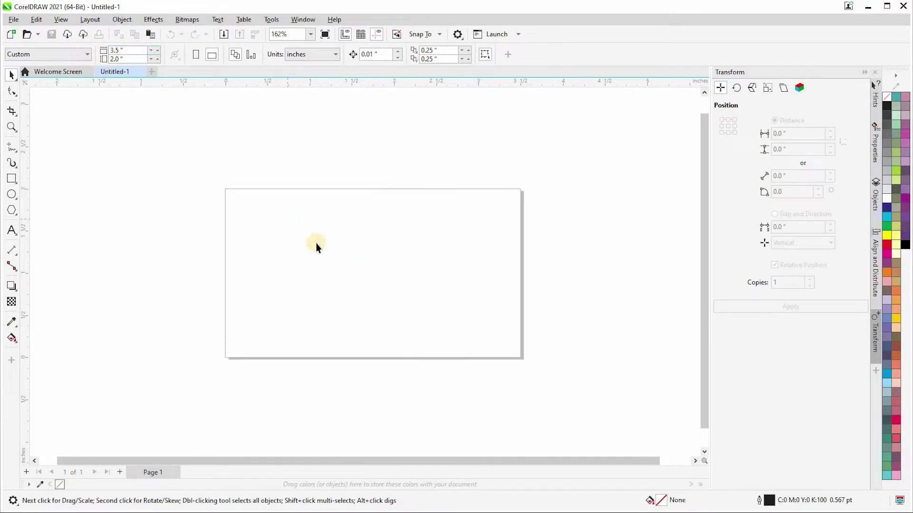
scroll(319, 252, "down", 1)
scroll(390, 252, "up", 3)
scroll(403, 230, "down", 3)
scroll(403, 231, "up", 2)
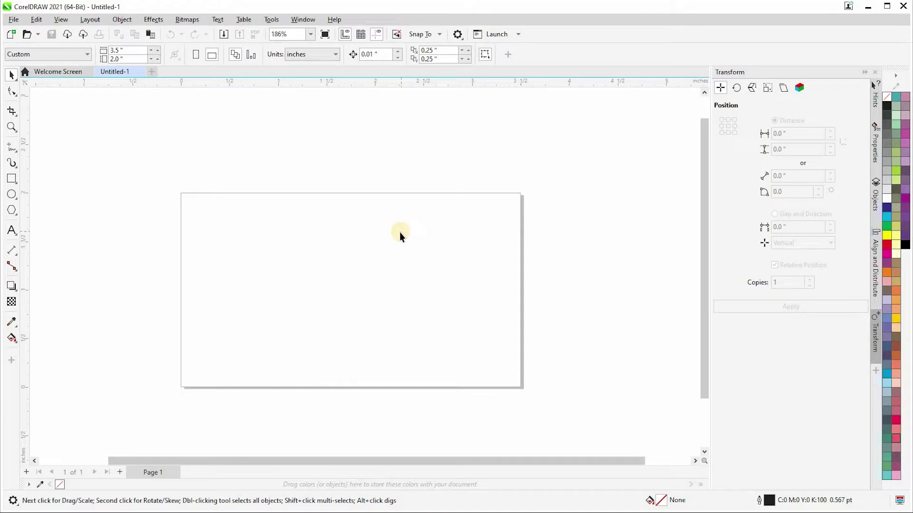
scroll(404, 252, "down", 2)
scroll(409, 264, "up", 2)
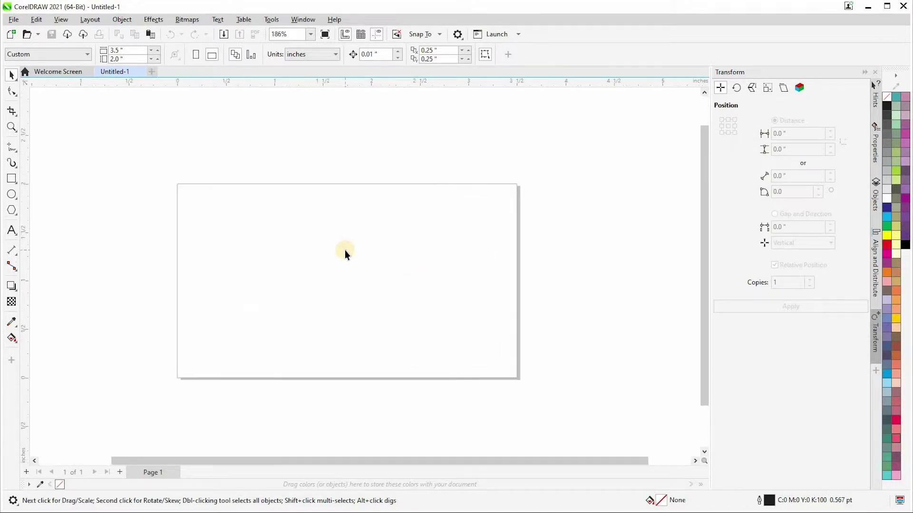
scroll(344, 250, "up", 1)
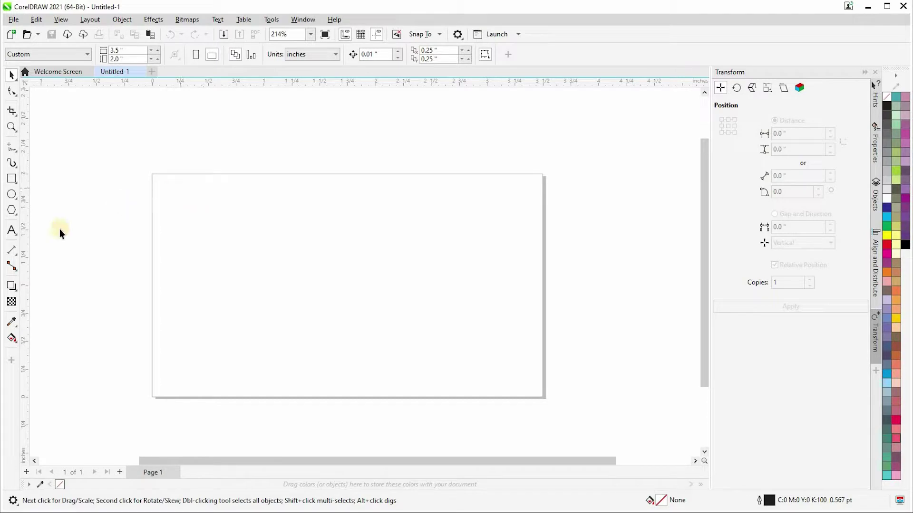
Place two vertical and two horizontal guidelines along the four edges of the 3.5 by 2 in page, and deselect them.
left_click_drag(25, 205, 152, 210)
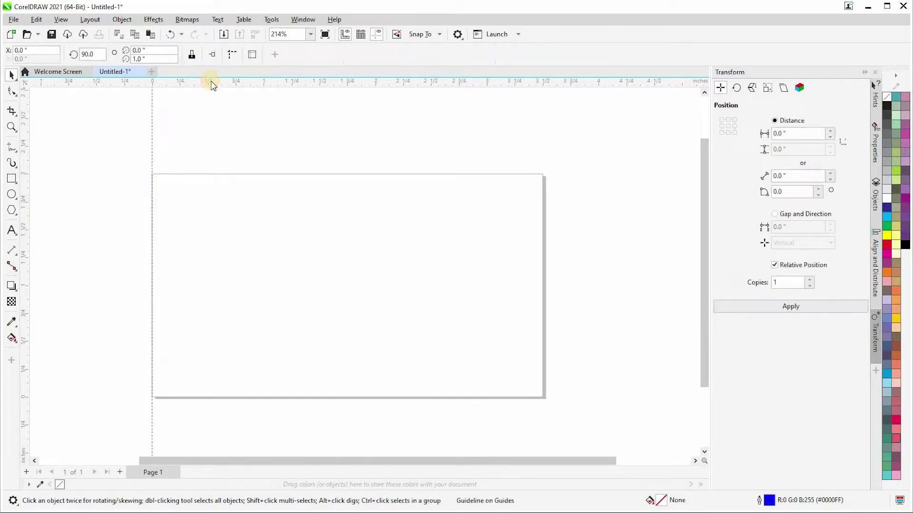
left_click_drag(212, 85, 214, 174)
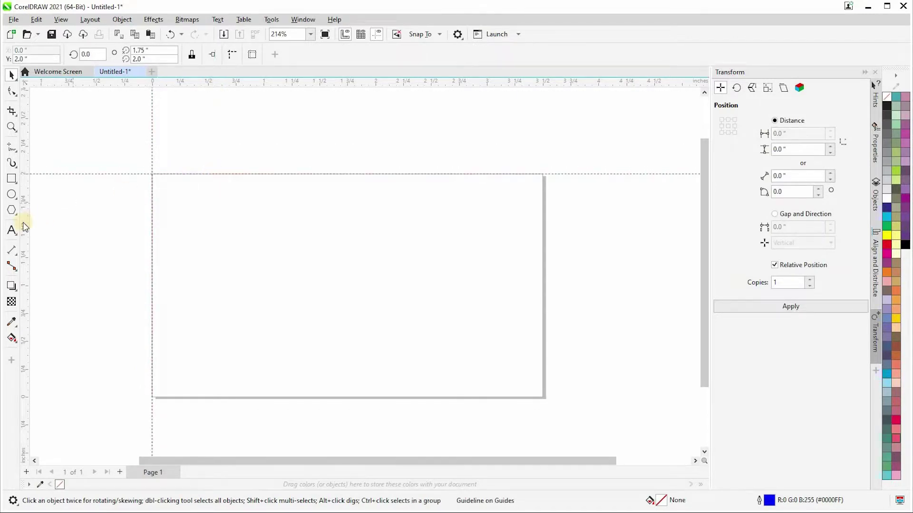
left_click_drag(26, 232, 477, 234)
left_click_drag(545, 230, 543, 229)
left_click_drag(441, 85, 443, 397)
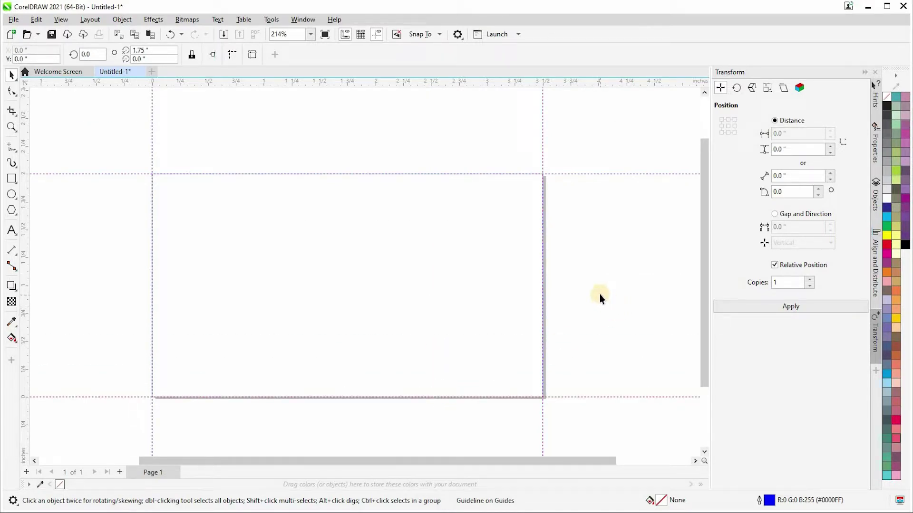
left_click(226, 208)
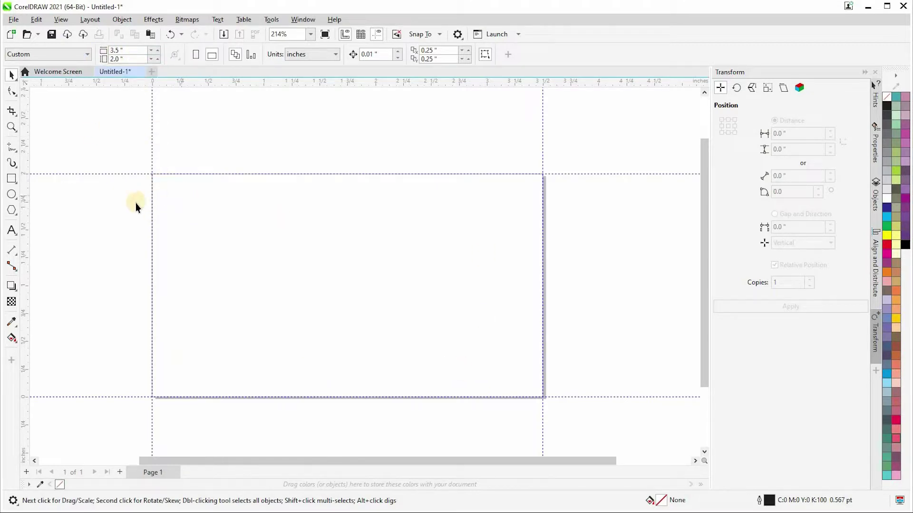
Reduce the page width and height by 0.25 in each, making the page 3.25 by 1.75 in.
left_click(117, 60)
left_click(141, 51)
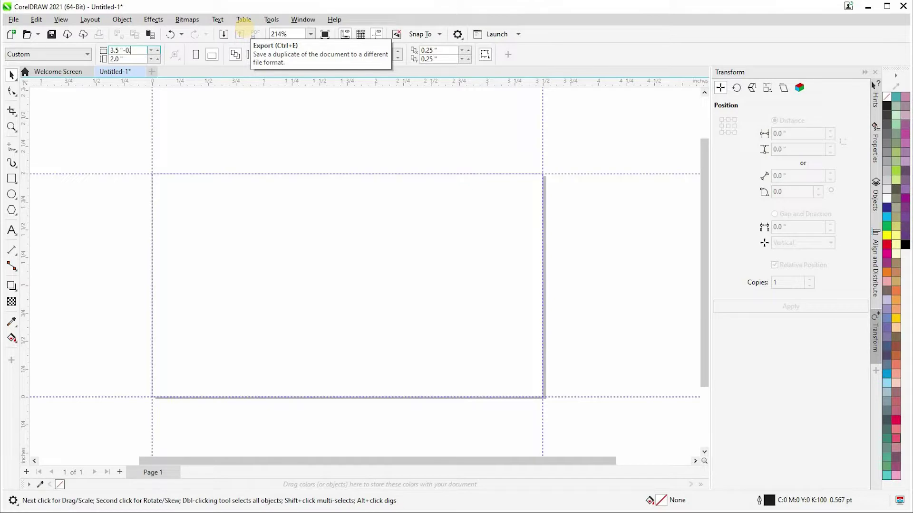
left_click(134, 59)
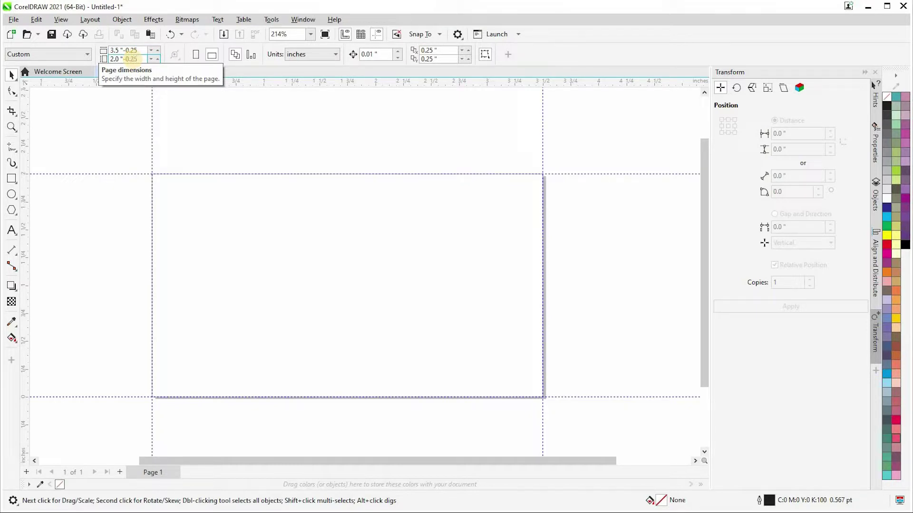
key("Return")
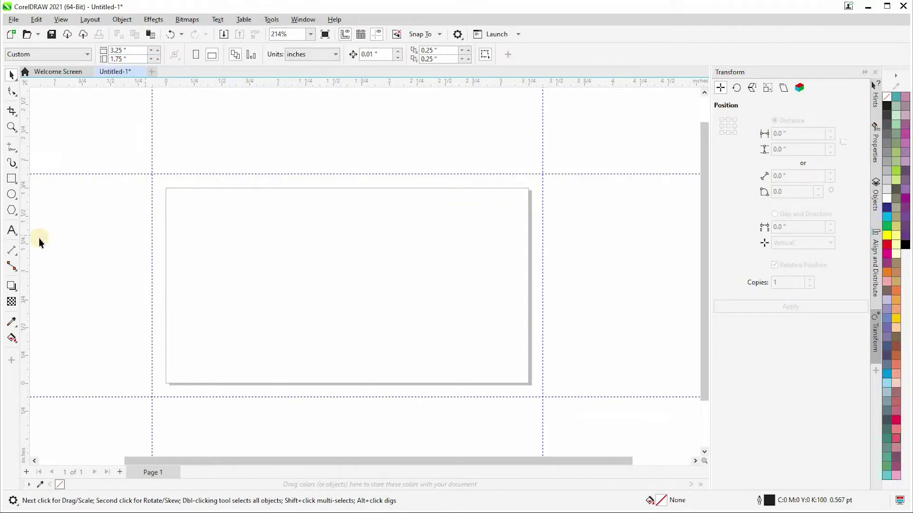
Place two vertical and two horizontal guidelines along the four edges of the reduced page to mark the safe margin.
left_click_drag(30, 239, 166, 235)
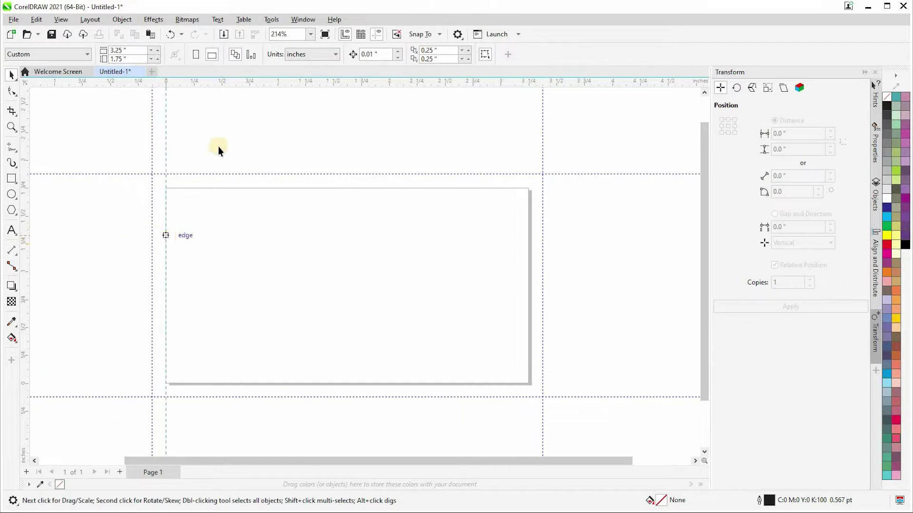
left_click_drag(242, 89, 240, 188)
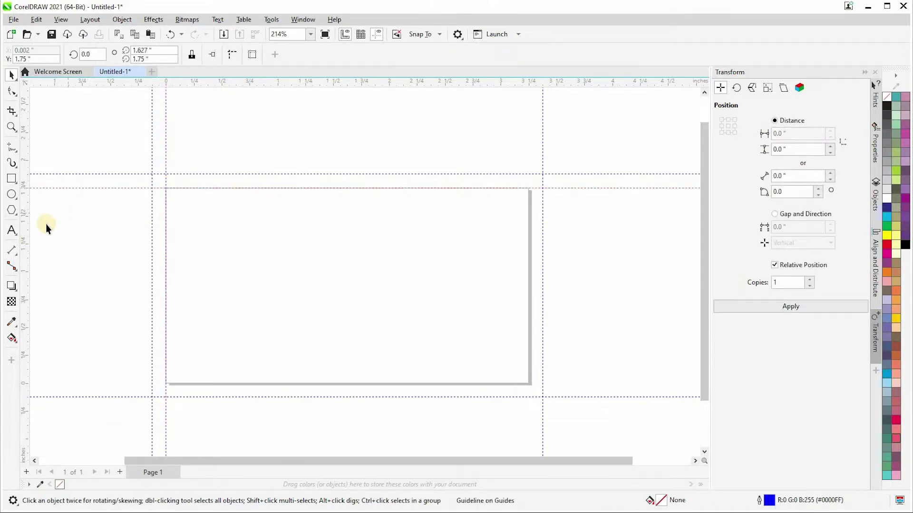
left_click_drag(29, 238, 529, 238)
left_click_drag(389, 82, 393, 384)
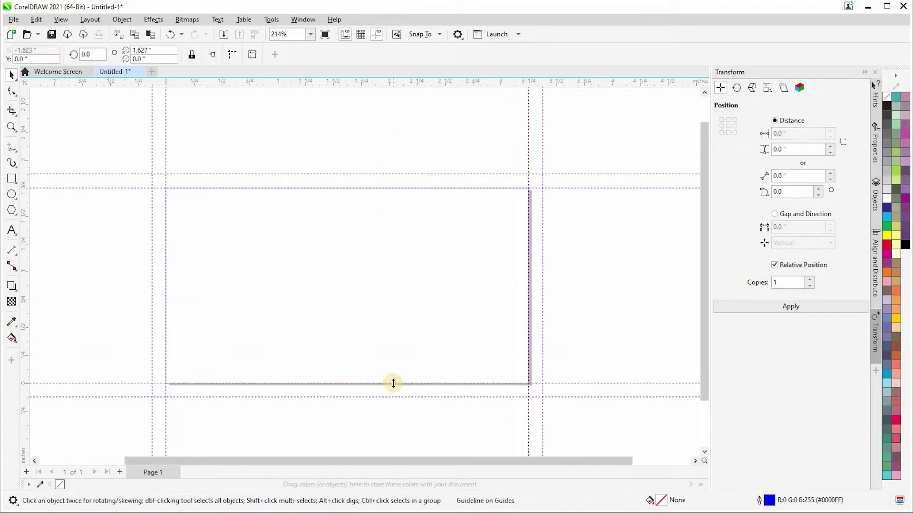
Deselect the margin guidelines and restore the page size to 3.5 by 2 in.
left_click(166, 245)
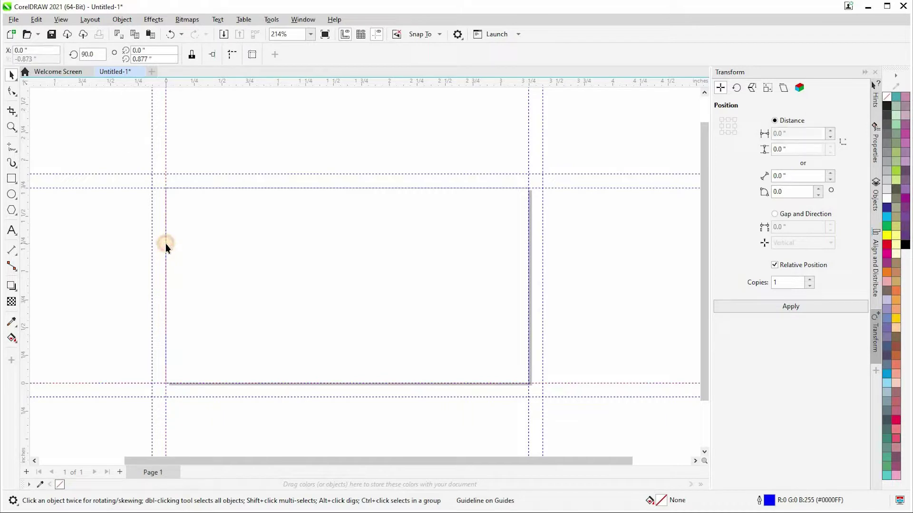
left_click(247, 129)
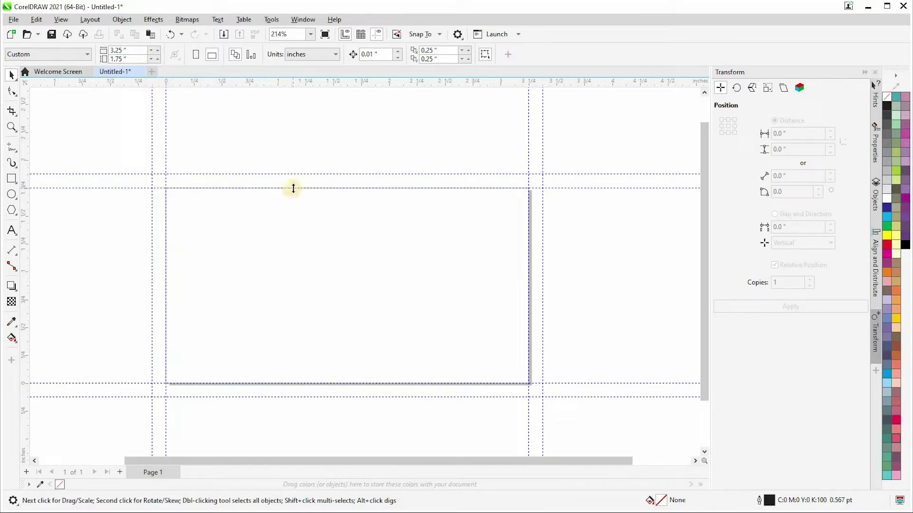
double_click(119, 50)
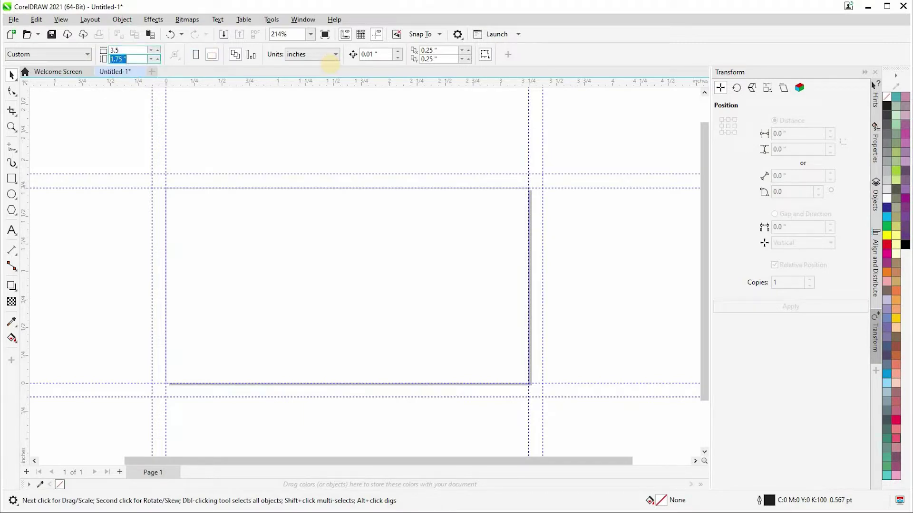
type("2")
key("Return")
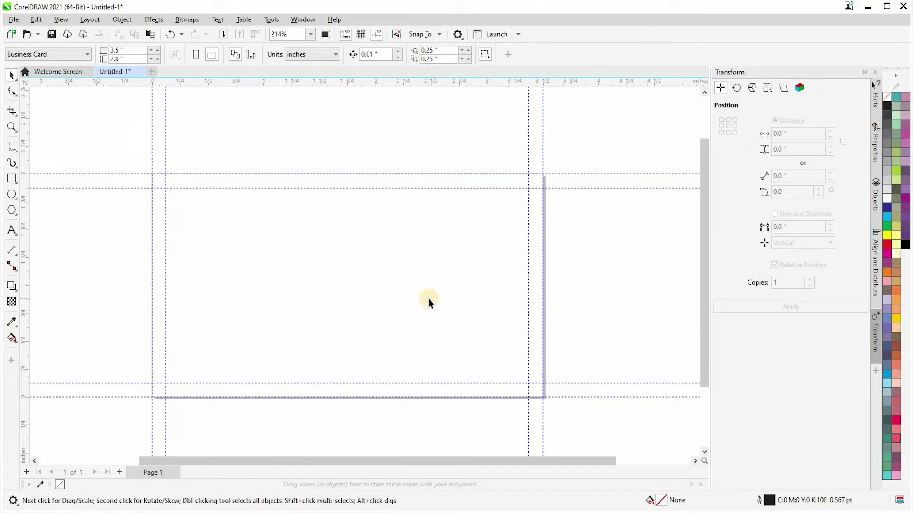
Enlarge the page width and height by 0.25 in each and place guidelines along its four edges to mark the bleed.
left_click(135, 50)
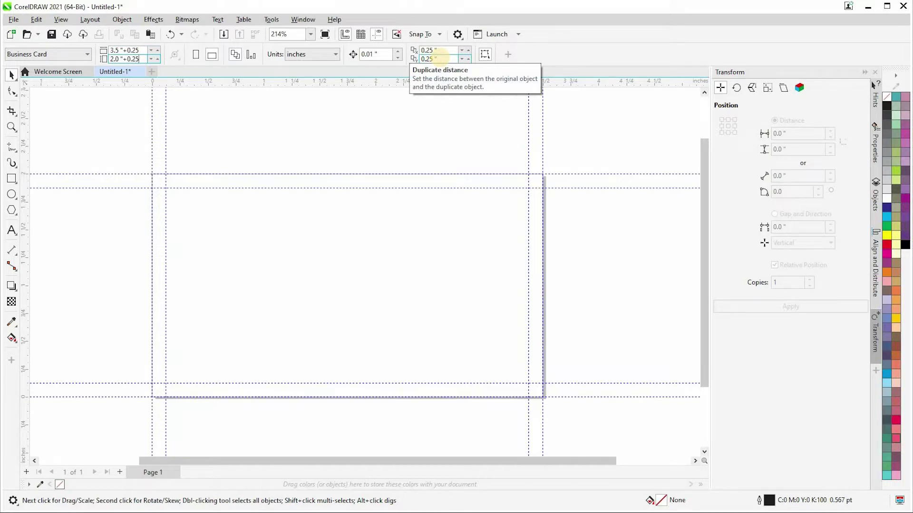
key("Return")
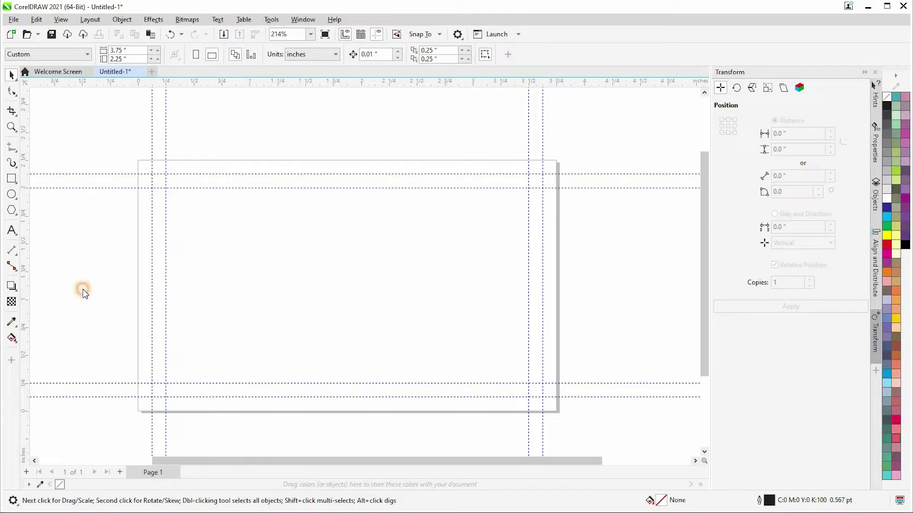
left_click_drag(84, 293, 137, 285)
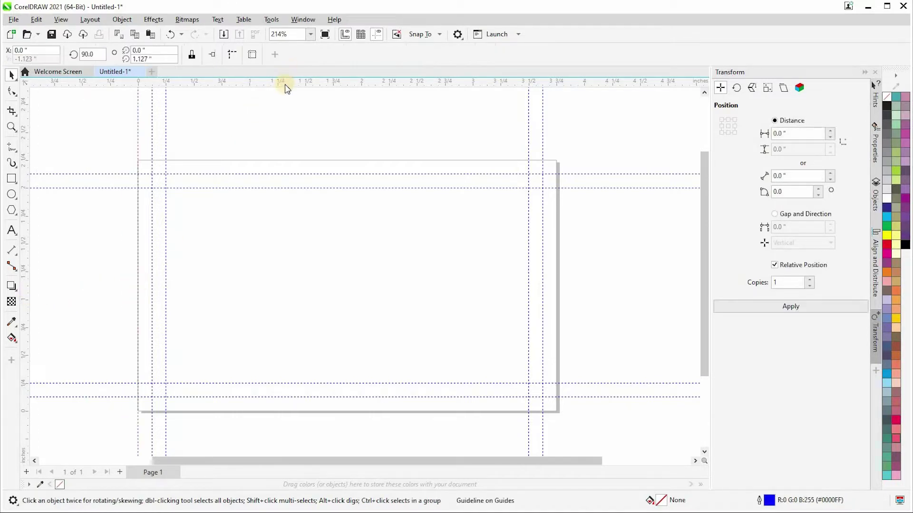
left_click_drag(285, 85, 289, 160)
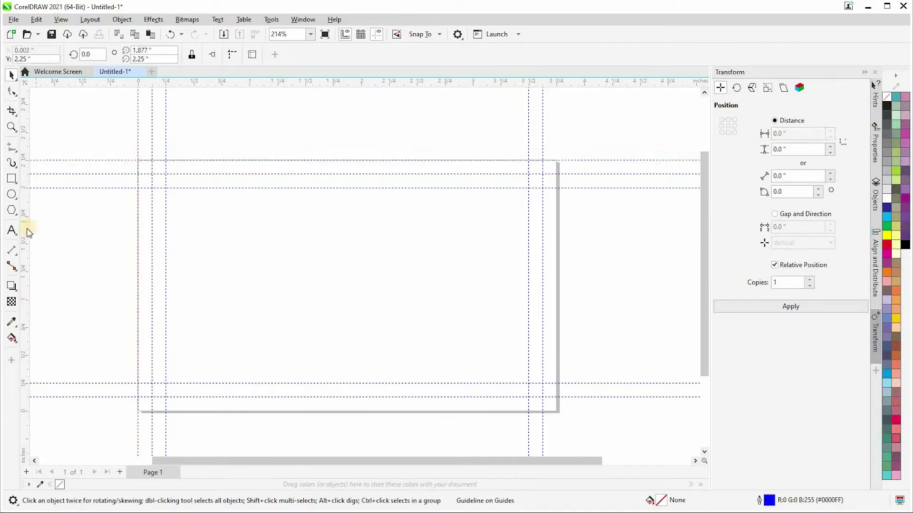
left_click_drag(29, 233, 557, 221)
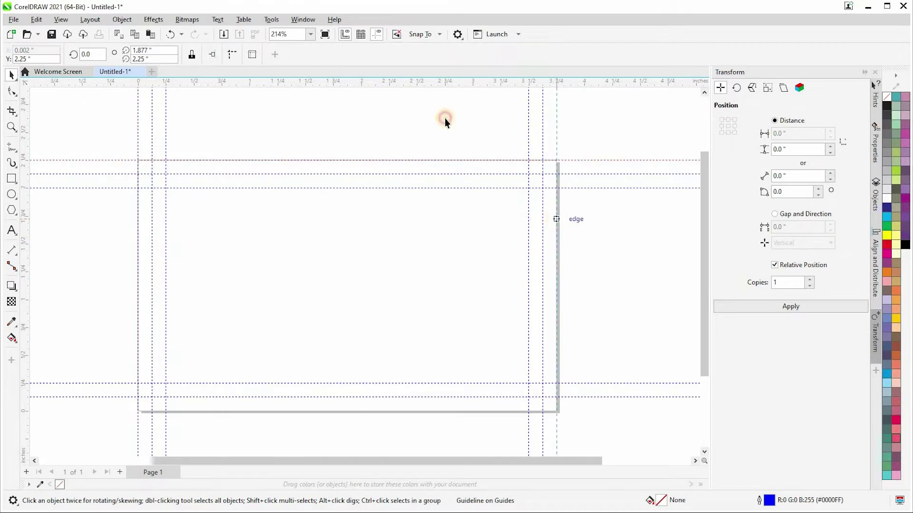
left_click_drag(409, 309, 412, 411)
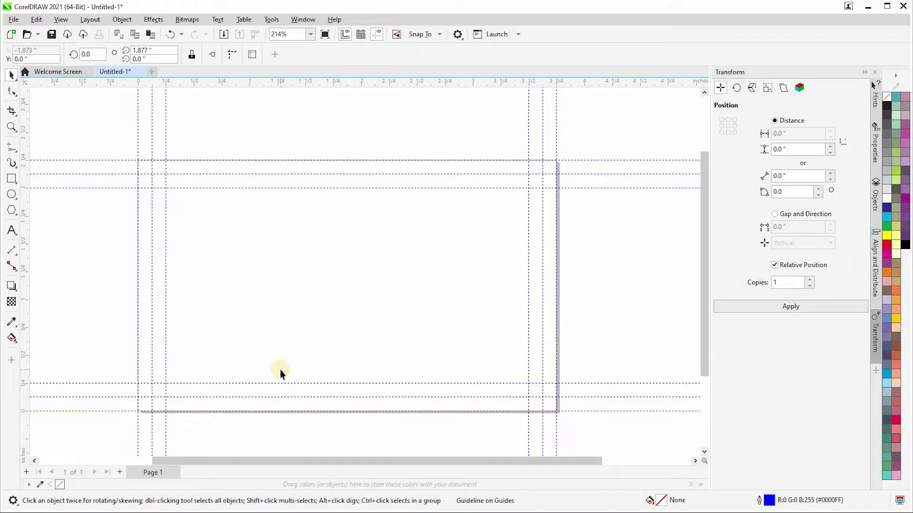
scroll(332, 247, "down", 1)
scroll(305, 238, "up", 1)
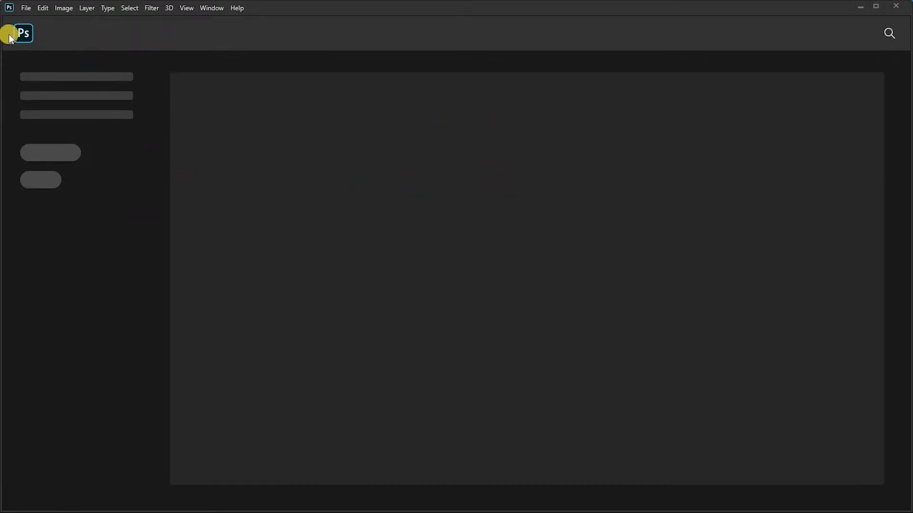
Switch to Photoshop and start a new document in inches, 3.5 wide by 2 high, with landscape orientation.
key("alt+l")
key("Escape")
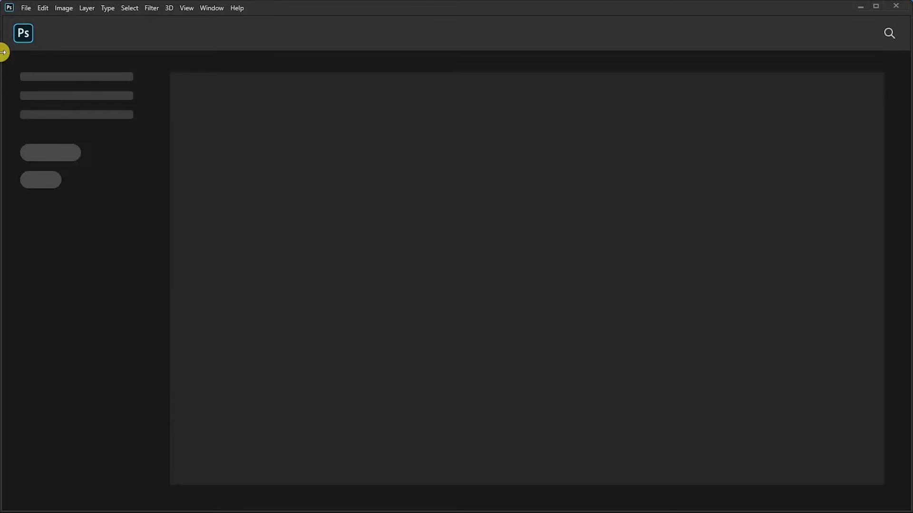
left_click(26, 8)
left_click(33, 19)
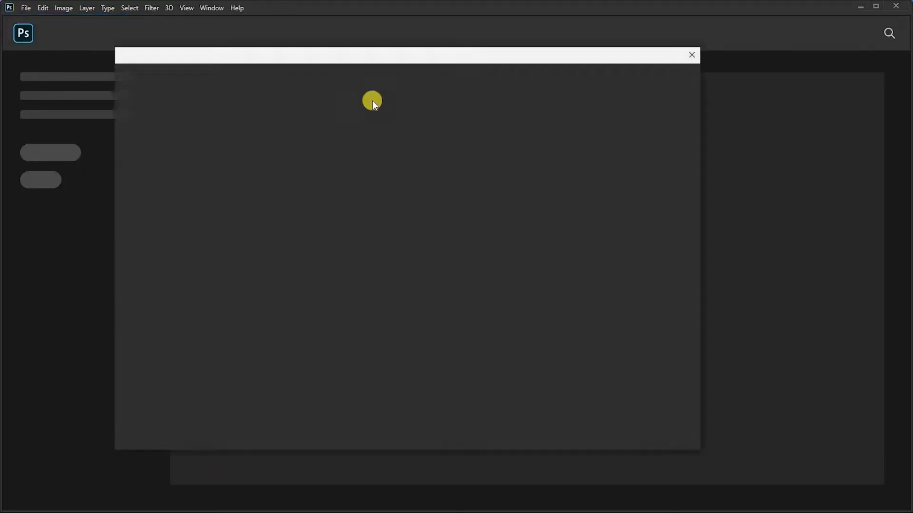
left_click_drag(420, 54, 453, 52)
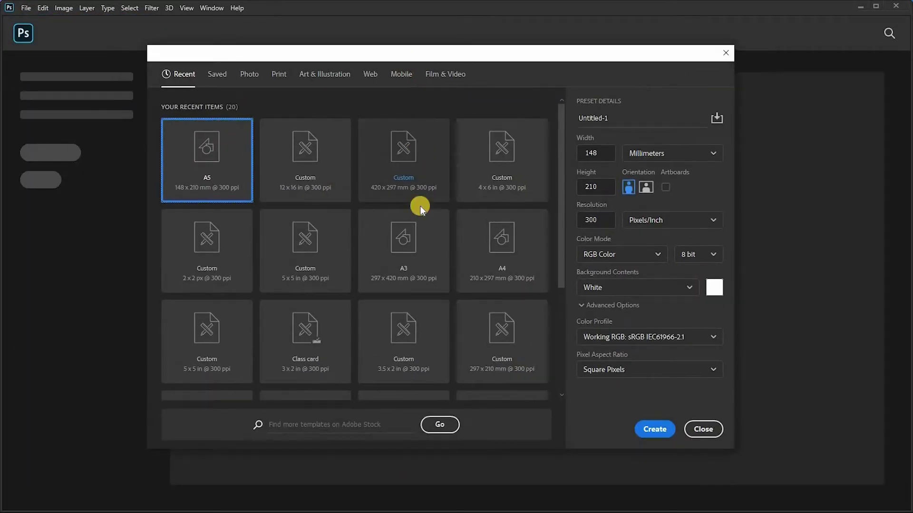
left_click(649, 153)
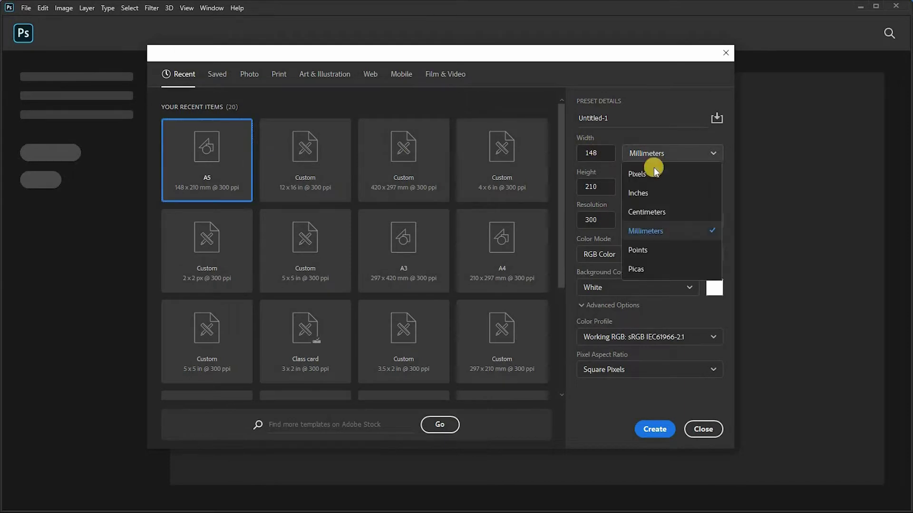
left_click(647, 192)
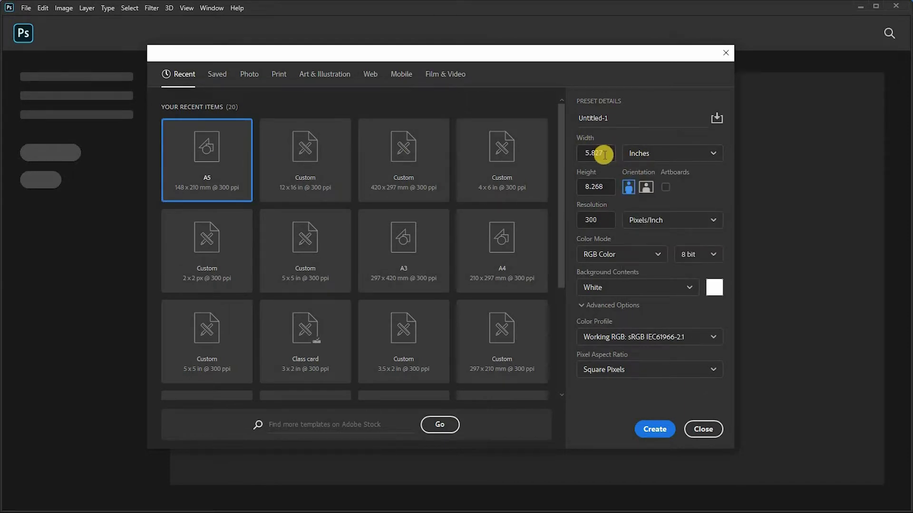
left_click_drag(604, 154, 577, 154)
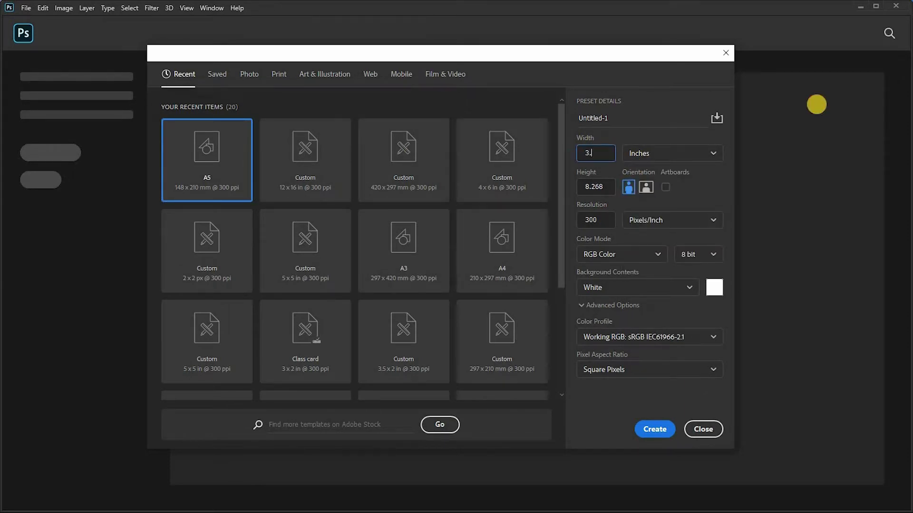
key("Tab")
type("2")
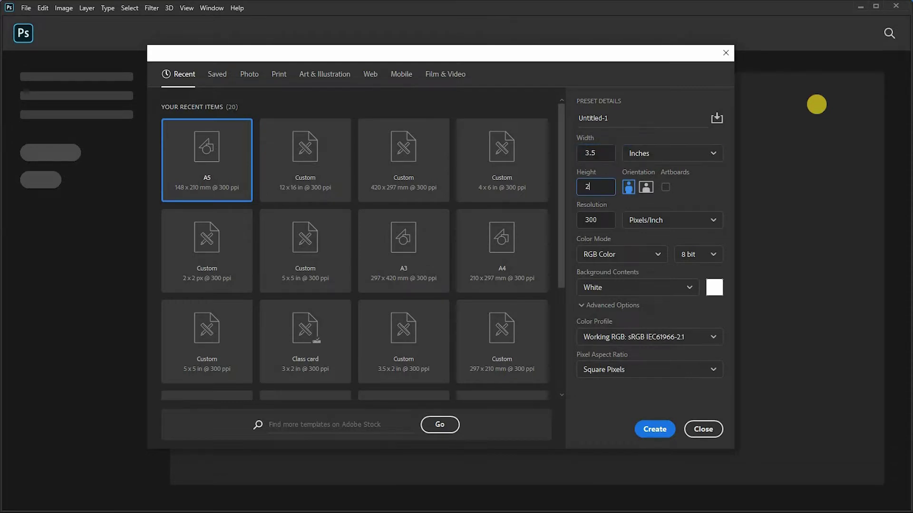
left_click(644, 190)
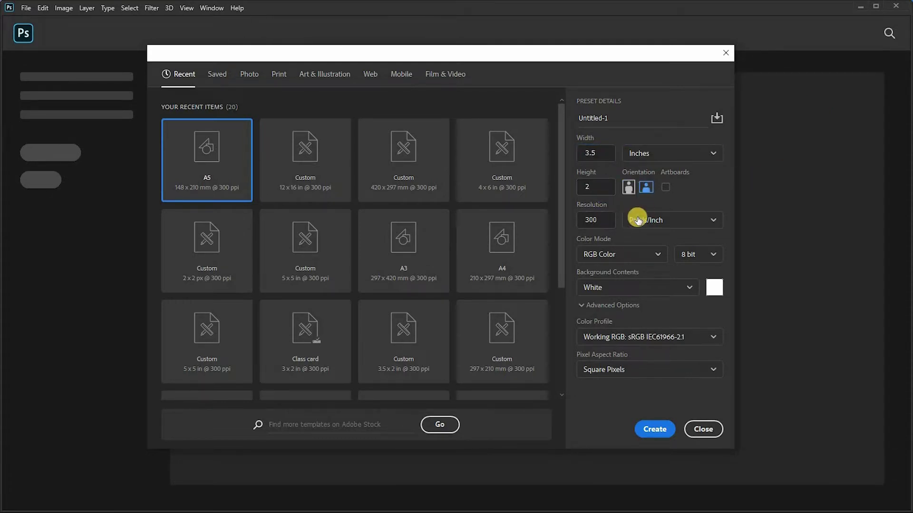
Set the new document's color mode to CMYK Color, keeping 300 pixels/inch, and create it.
double_click(601, 221)
left_click(615, 253)
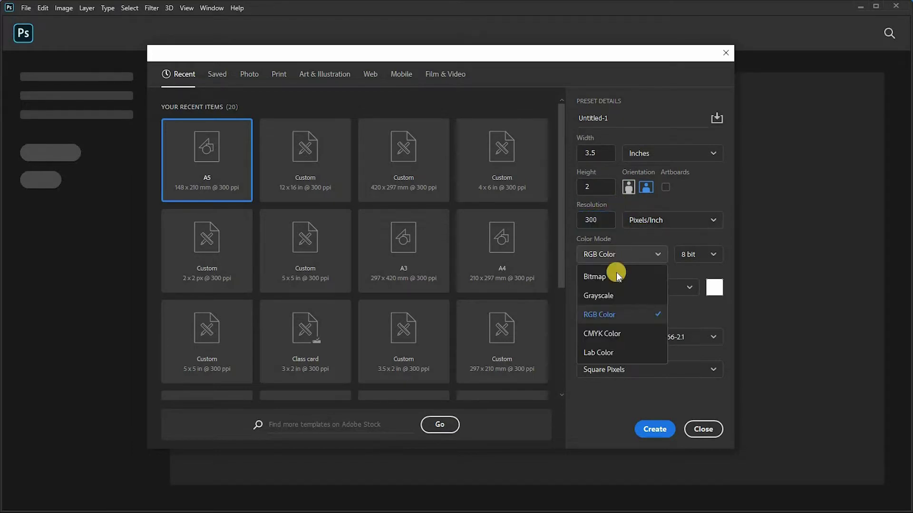
left_click(615, 332)
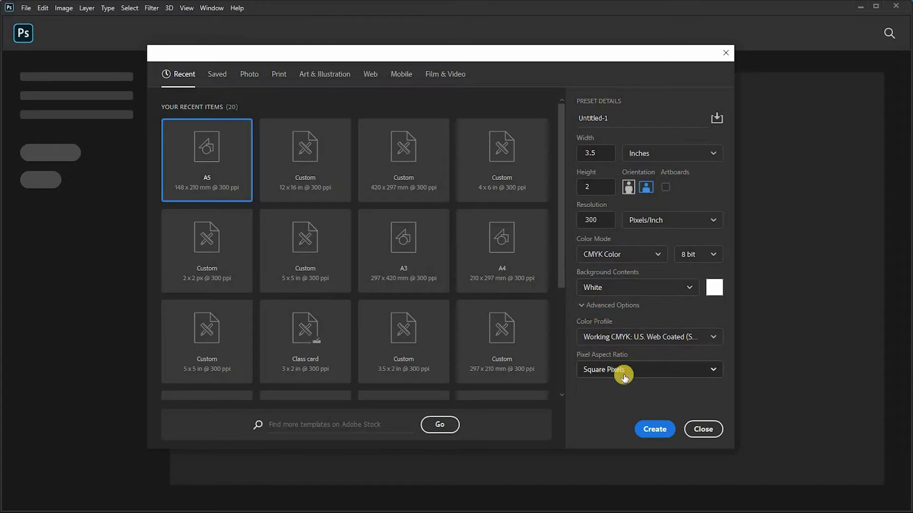
left_click(658, 433)
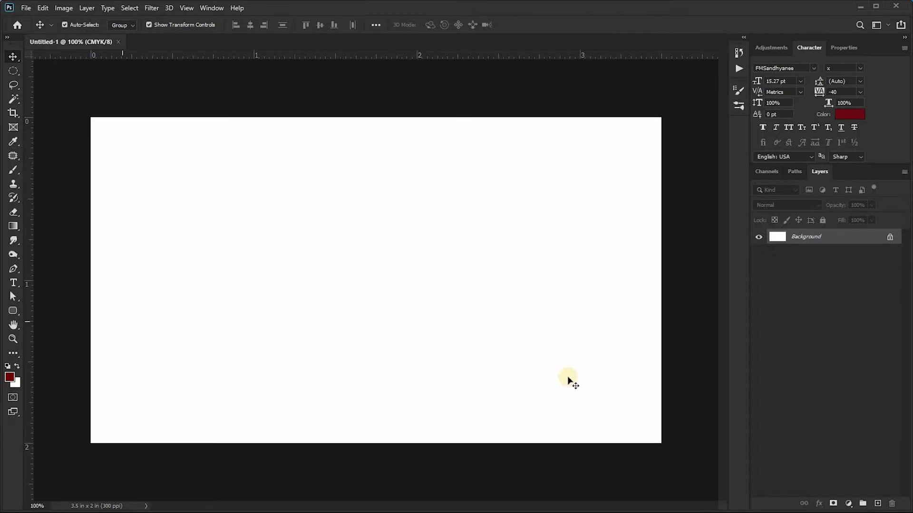
Open the New Guide Layout settings for the business card canvas.
left_click(90, 170)
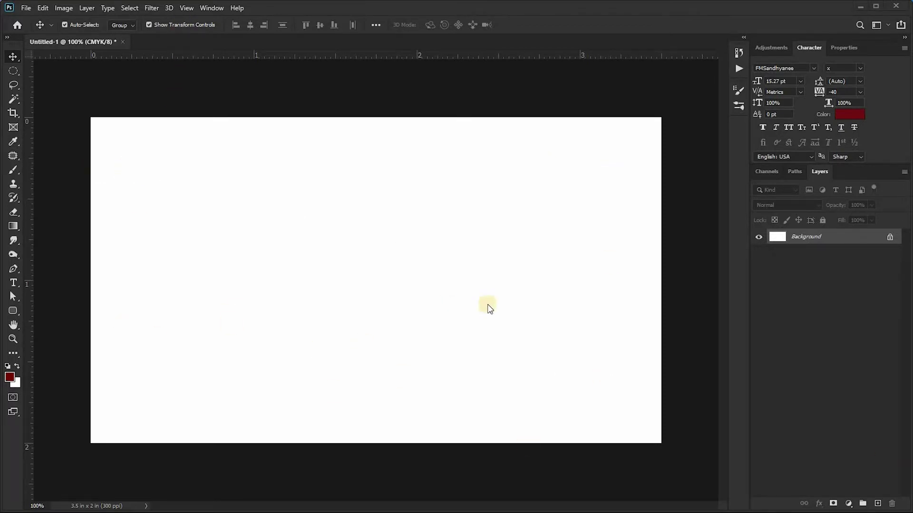
left_click(188, 10)
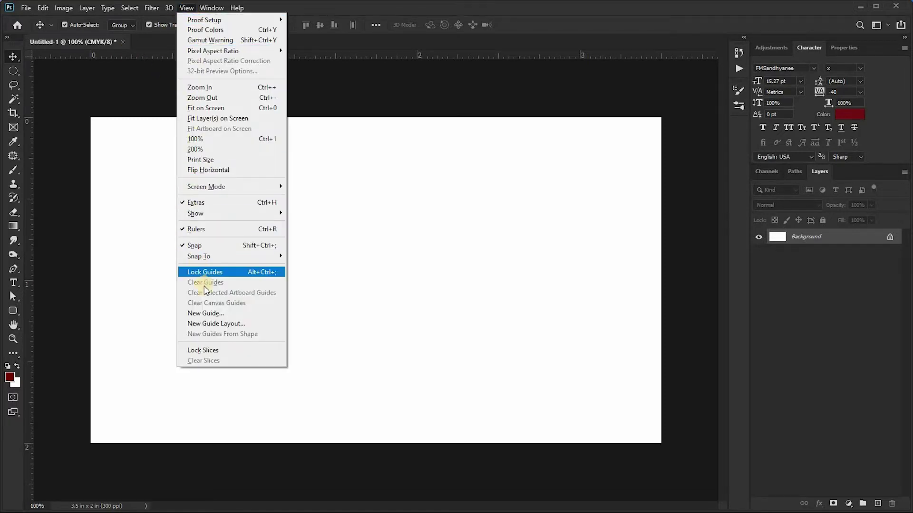
left_click(222, 324)
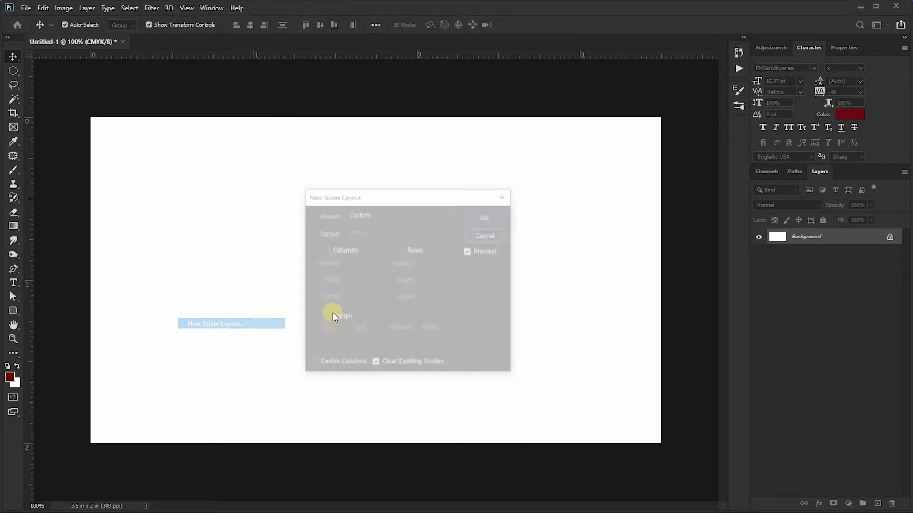
left_click_drag(383, 194, 352, 189)
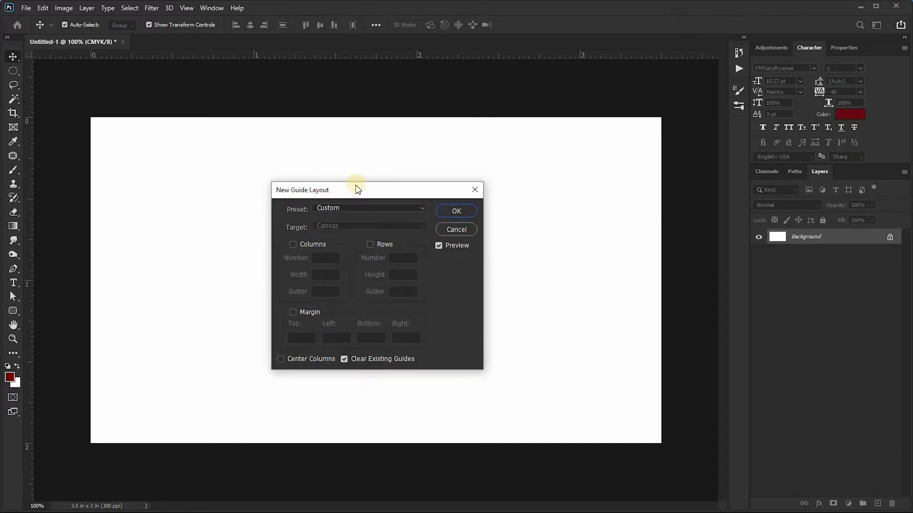
left_click(292, 244)
left_click(299, 244)
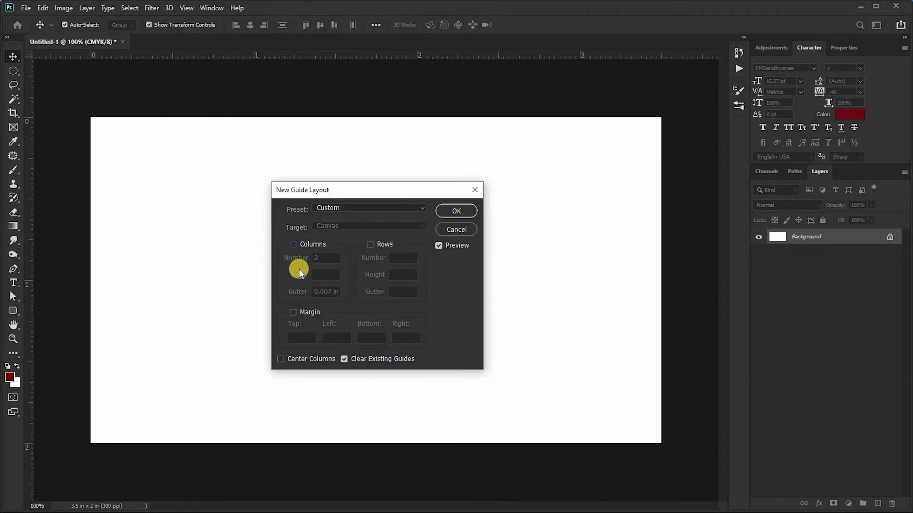
left_click(297, 245)
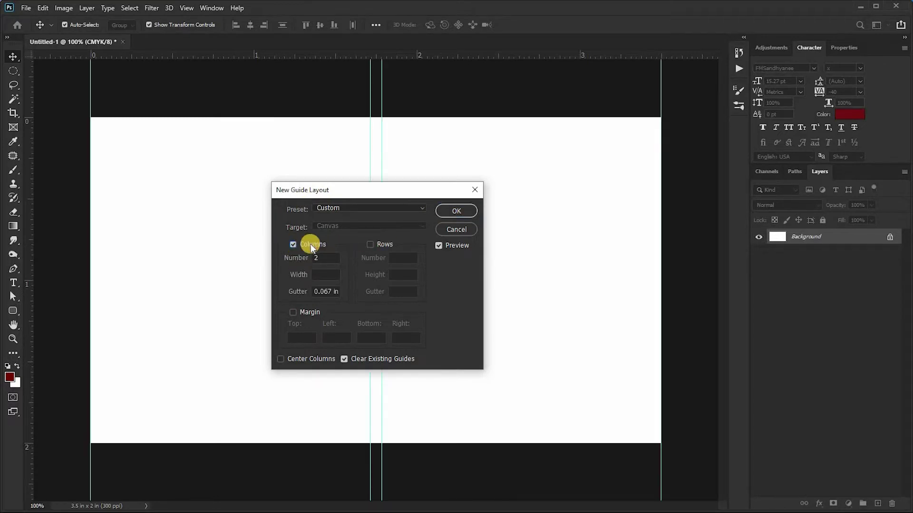
left_click(378, 244)
left_click(380, 245)
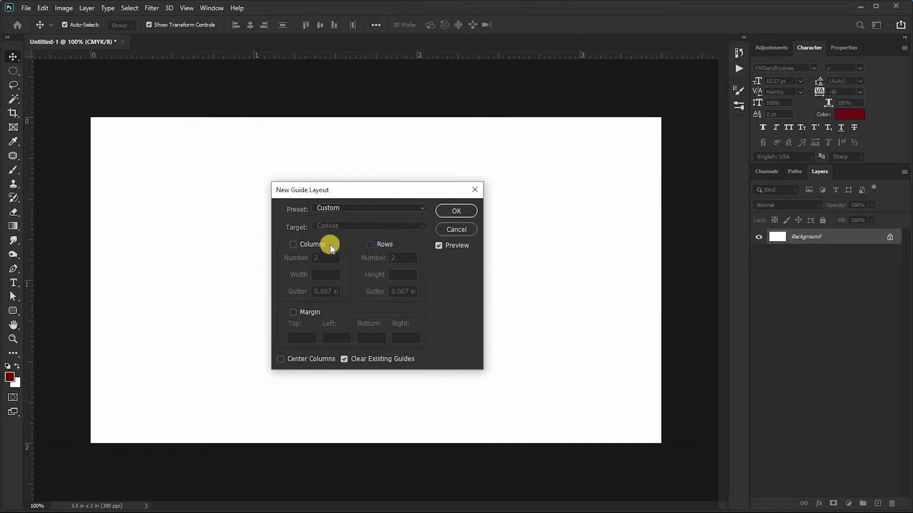
Enable margin guides for the business card canvas in the new guide layout.
left_click(293, 312)
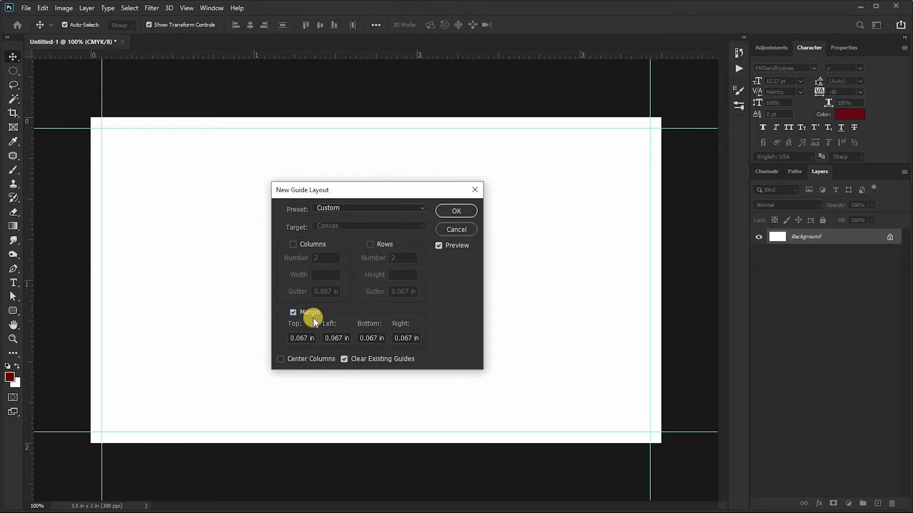
left_click_drag(356, 192, 408, 161)
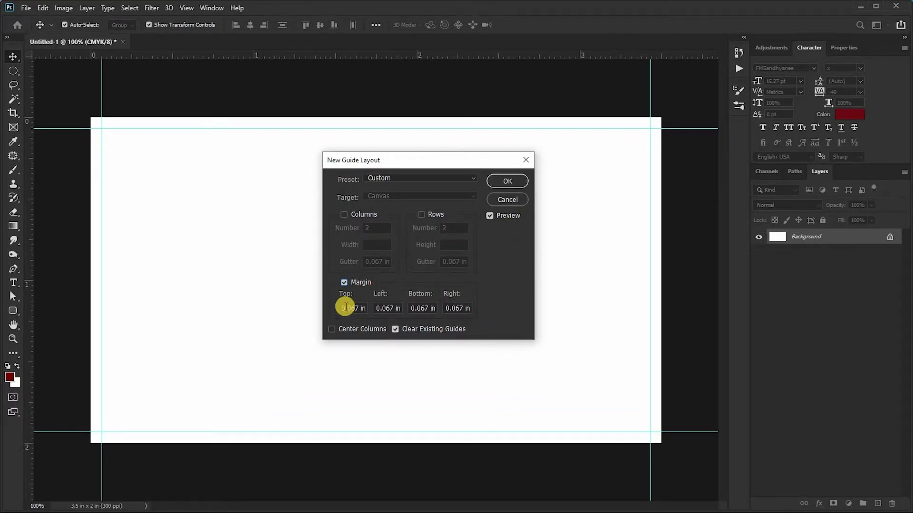
left_click_drag(399, 166, 406, 181)
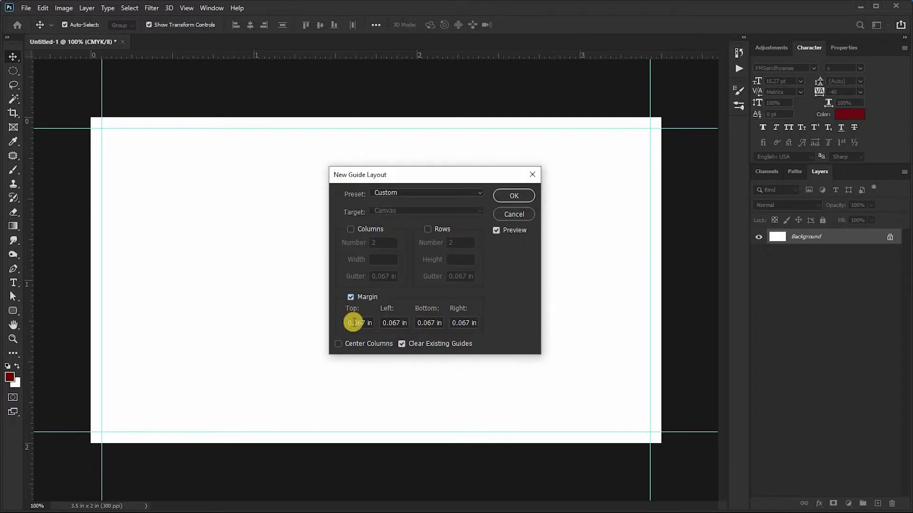
left_click_drag(350, 323, 477, 323)
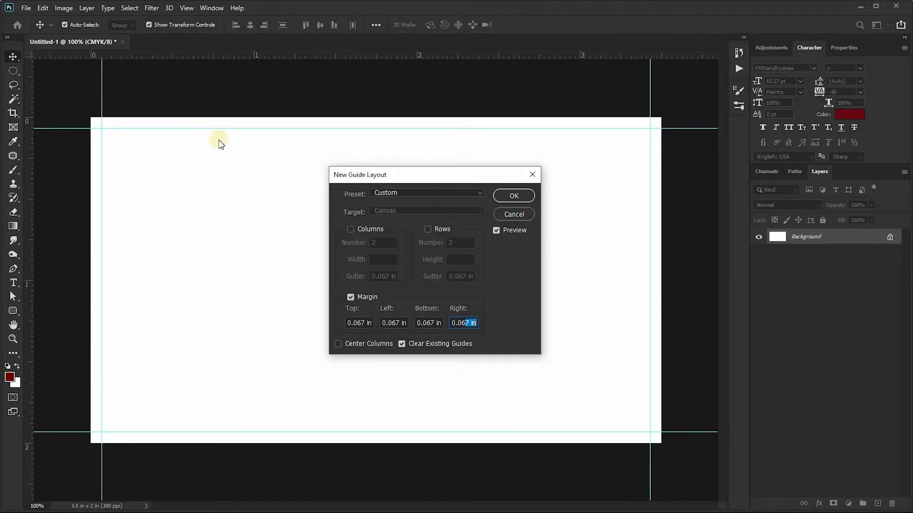
left_click_drag(384, 174, 353, 158)
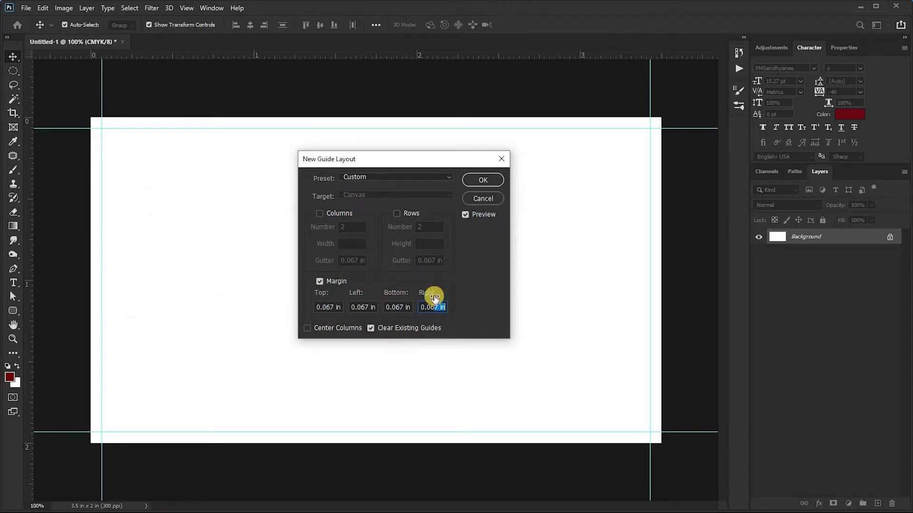
Set the top, left, bottom and right guide margins to 0.125 in each and create the safe-margin guides.
double_click(330, 306)
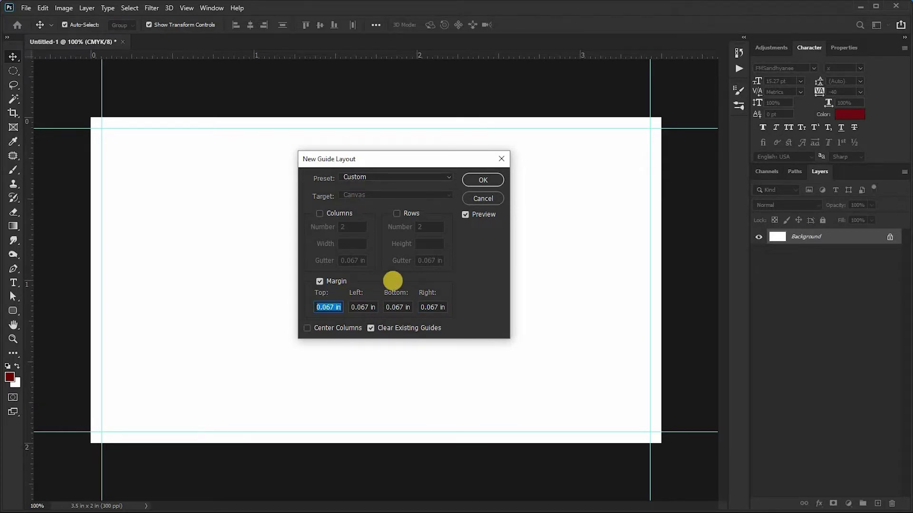
type("0.125")
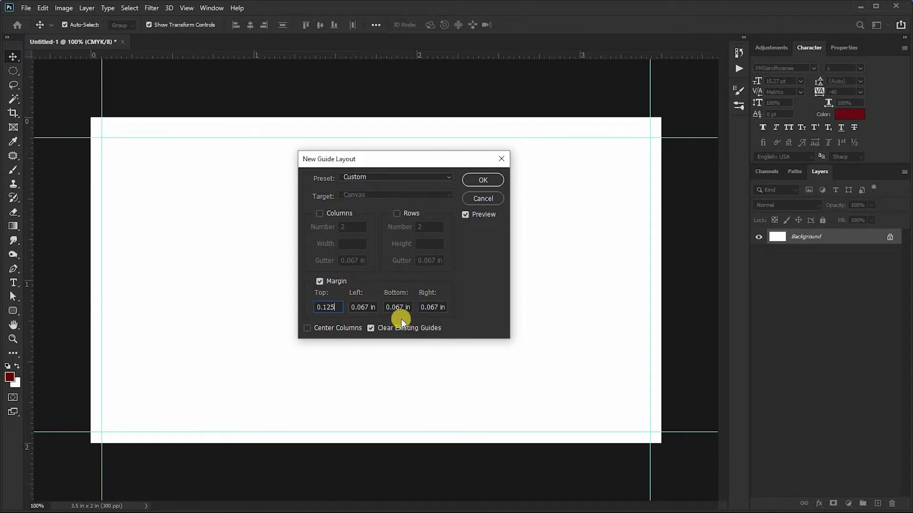
left_click(367, 307)
type("0.125")
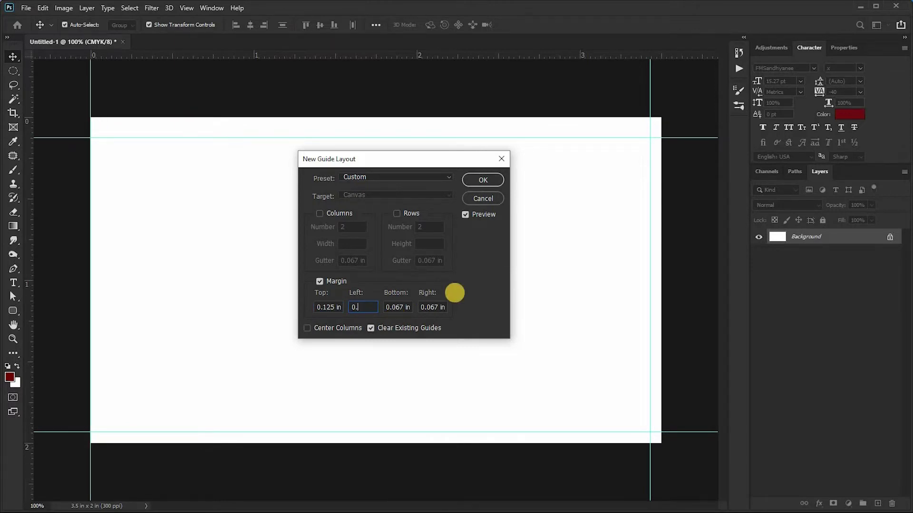
left_click(385, 308)
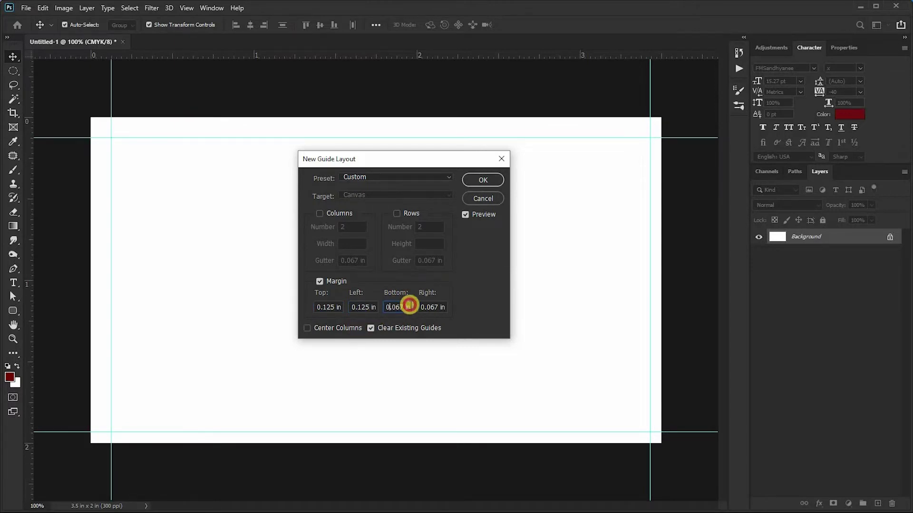
type("0.125")
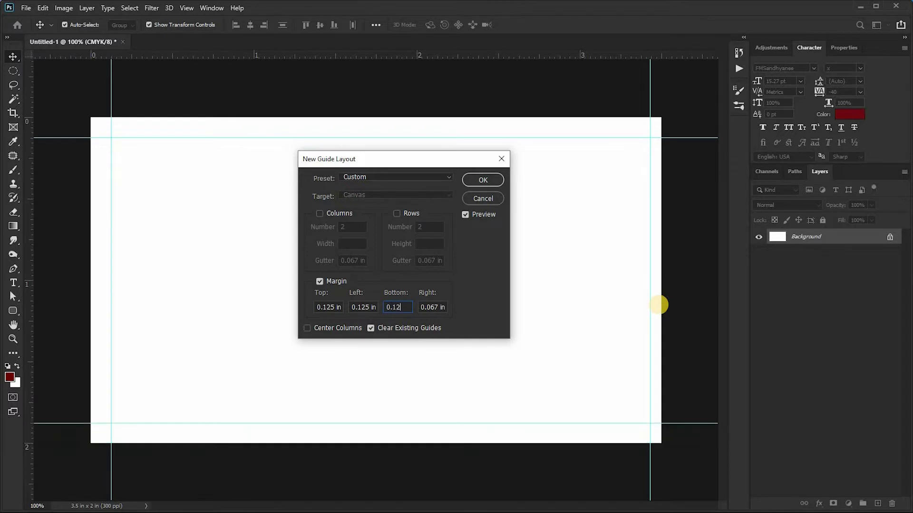
left_click(434, 308)
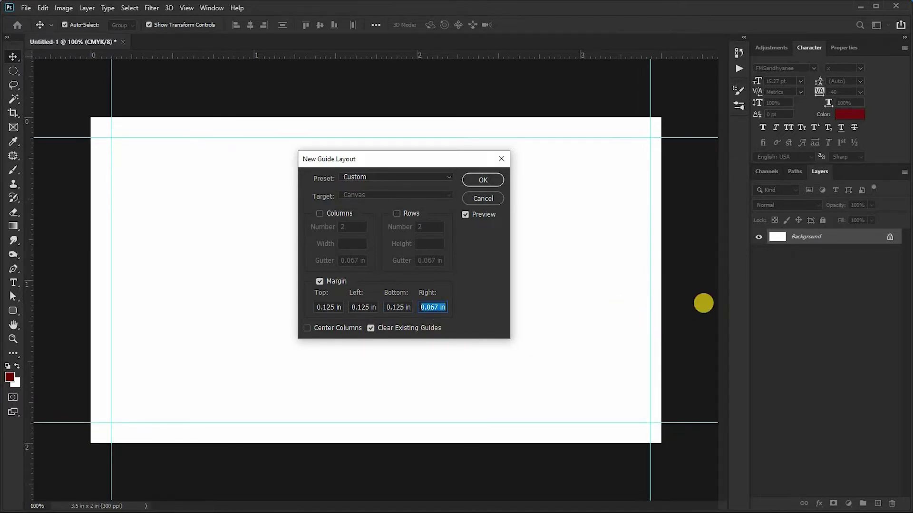
type("0.125")
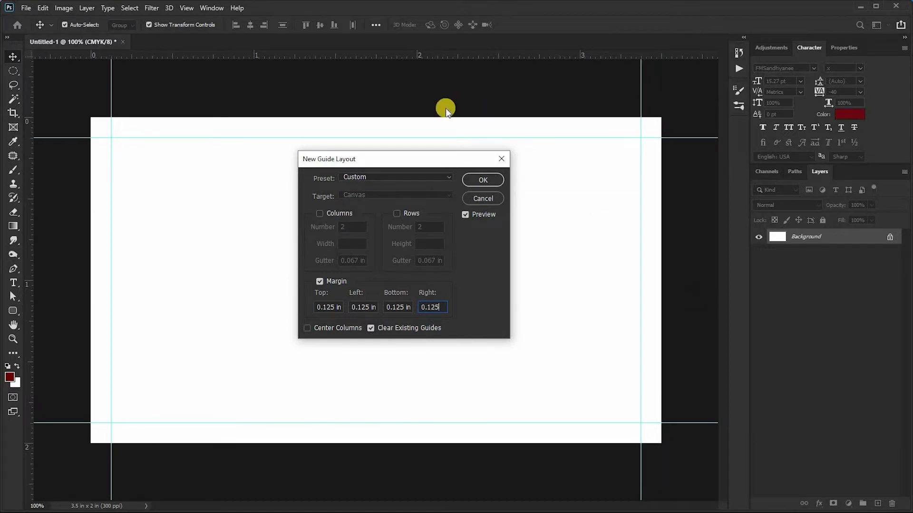
left_click_drag(442, 158, 403, 183)
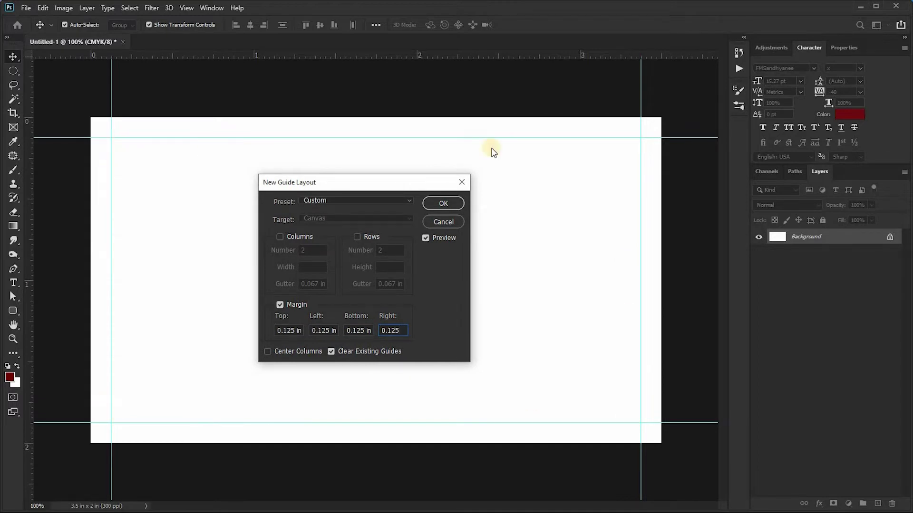
left_click(443, 203)
scroll(547, 307, "down", 1)
scroll(548, 306, "up", 2)
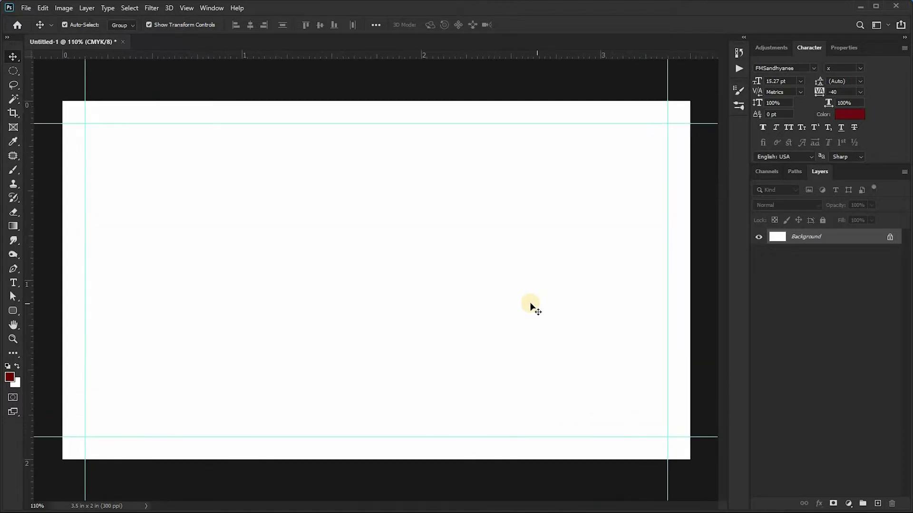
Place guides along all four edges of the 3.5 by 2 inch canvas to mark the trim edges.
scroll(530, 305, "down", 2)
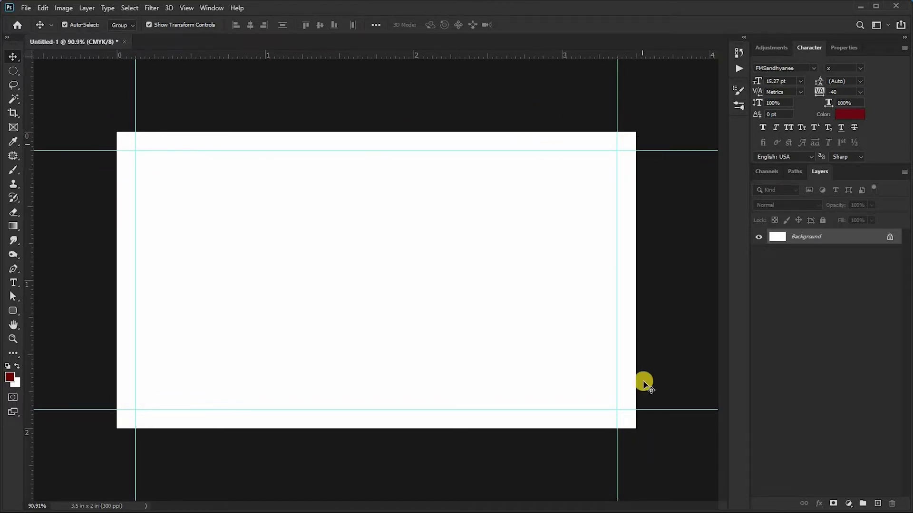
left_click_drag(33, 278, 117, 271)
left_click_drag(238, 58, 238, 131)
left_click_drag(30, 214, 635, 224)
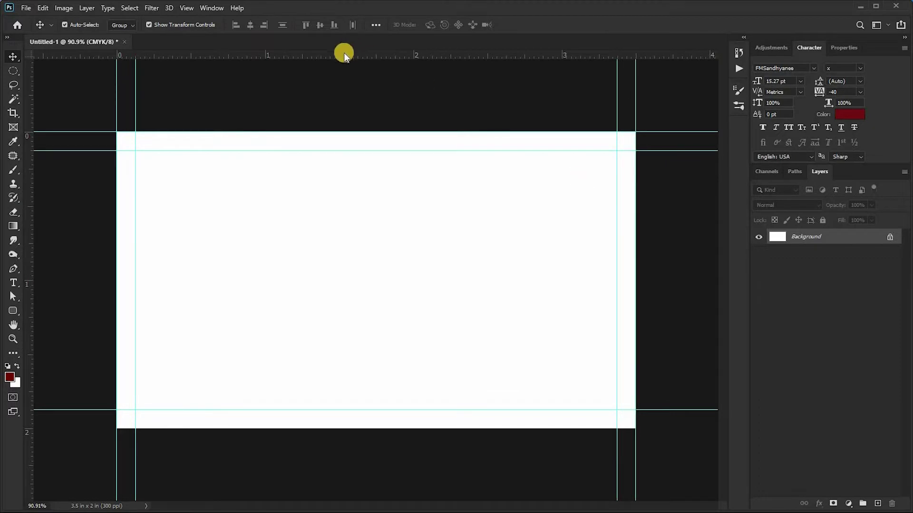
left_click_drag(344, 56, 351, 429)
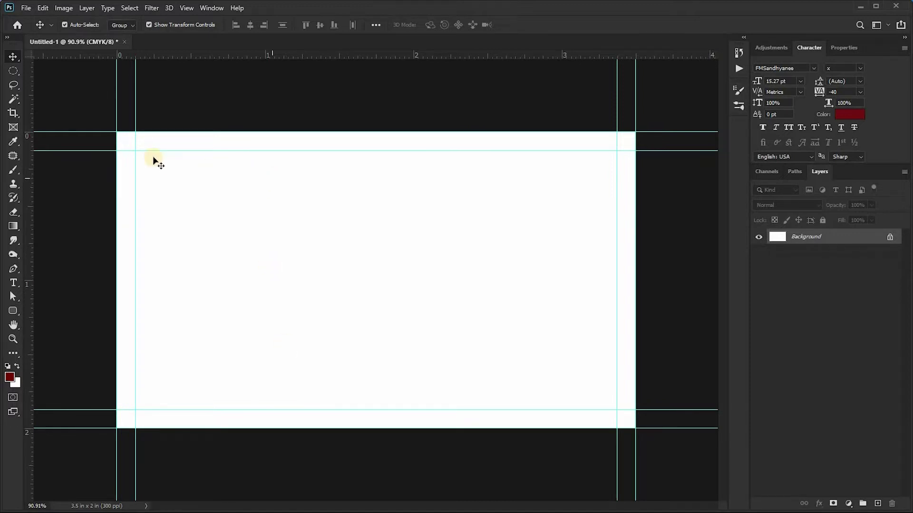
right_click(420, 99)
left_click(420, 104)
Enlarge the canvas by 0.25 inches in each dimension, to 3.75 inches wide and 2.25 inches high, keeping the centre anchor.
scroll(376, 279, "down", 2)
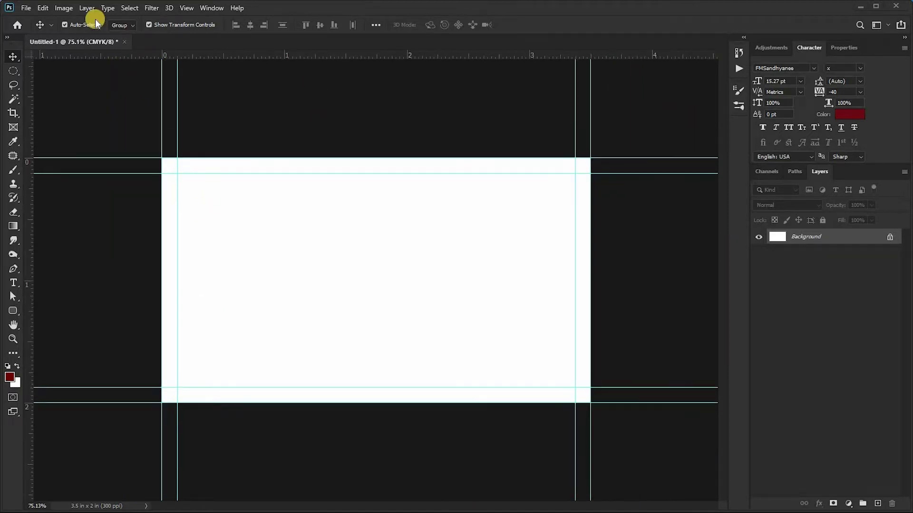
left_click(68, 9)
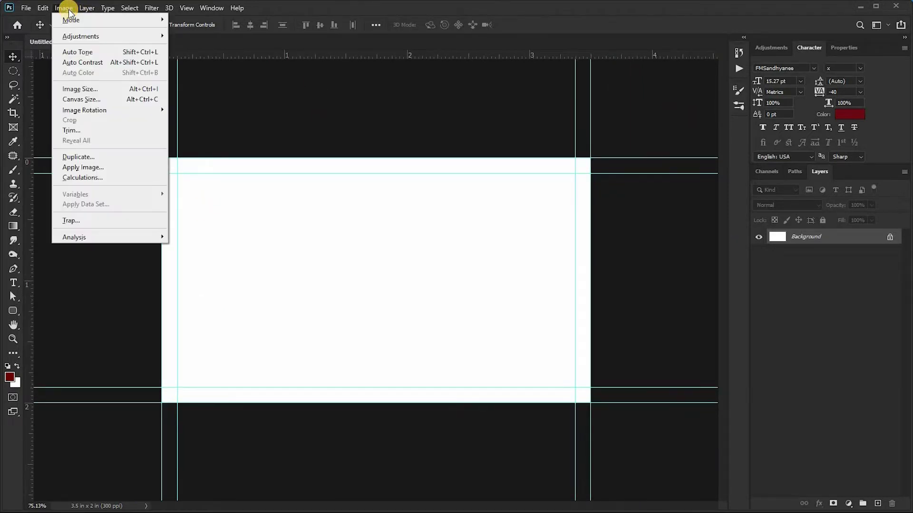
left_click(94, 100)
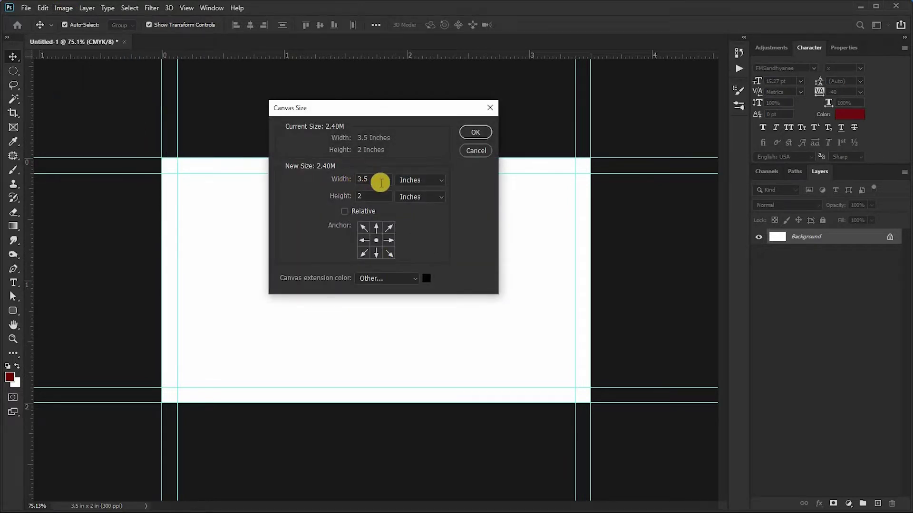
left_click_drag(379, 179, 352, 179)
left_click(363, 179)
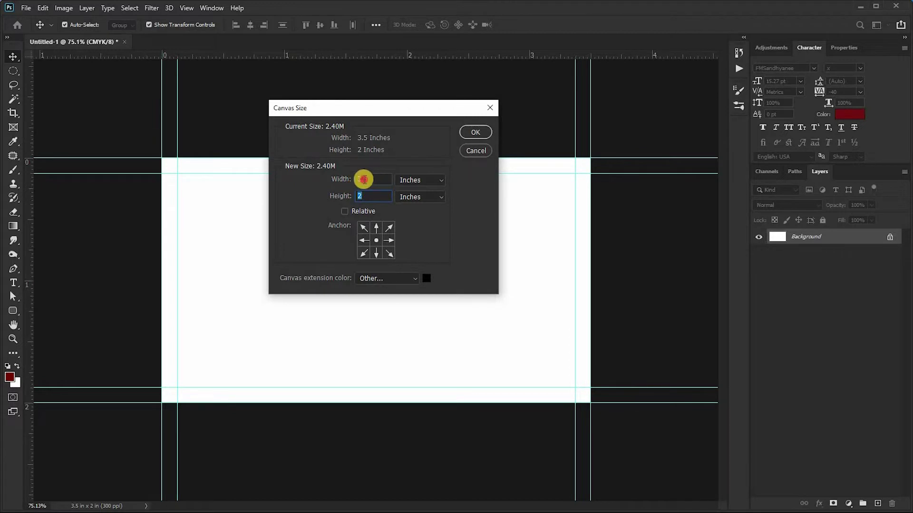
left_click_drag(366, 197, 348, 199)
left_click_drag(370, 179, 354, 183)
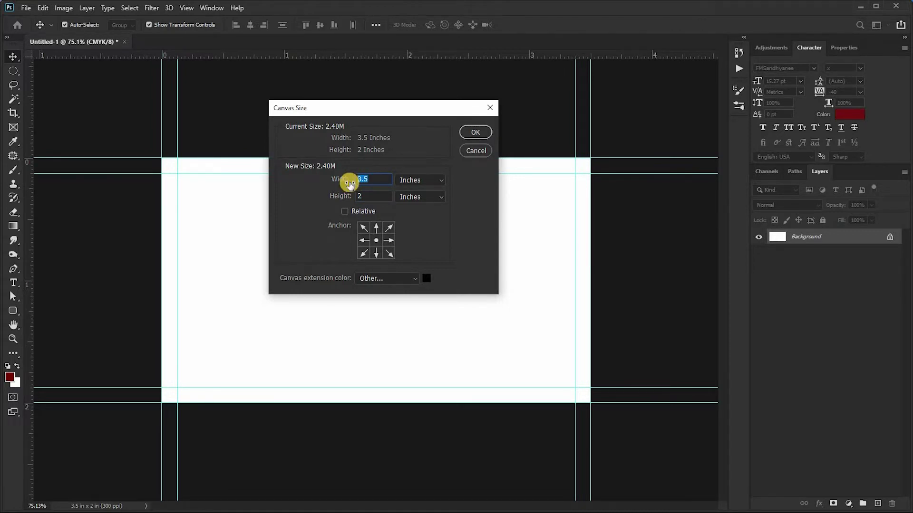
left_click(352, 195)
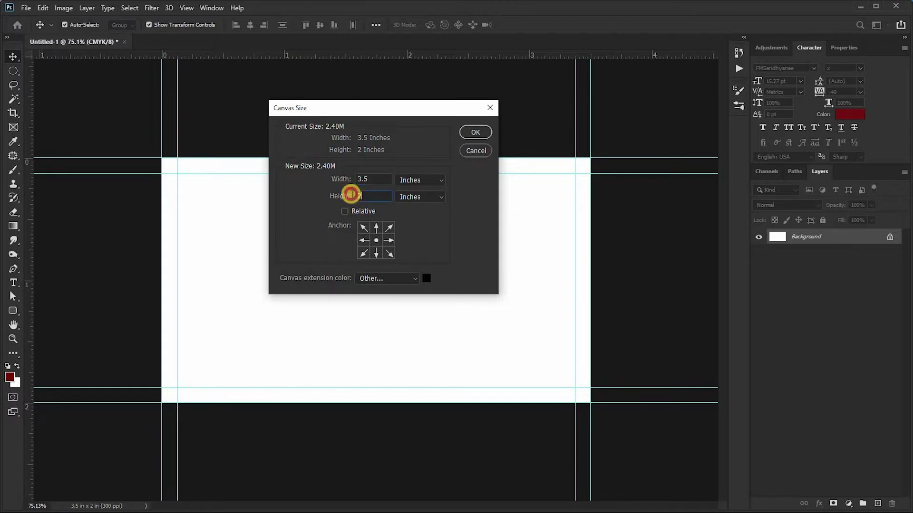
left_click(377, 177)
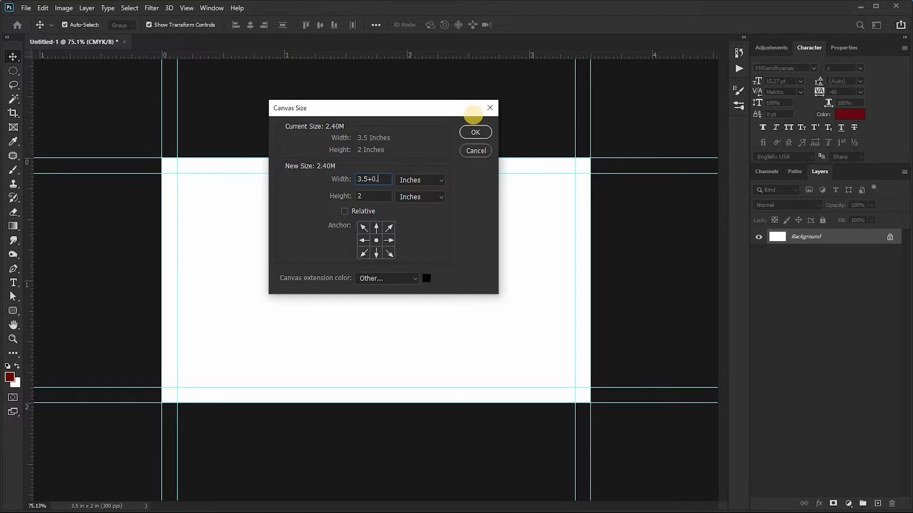
left_click(383, 197)
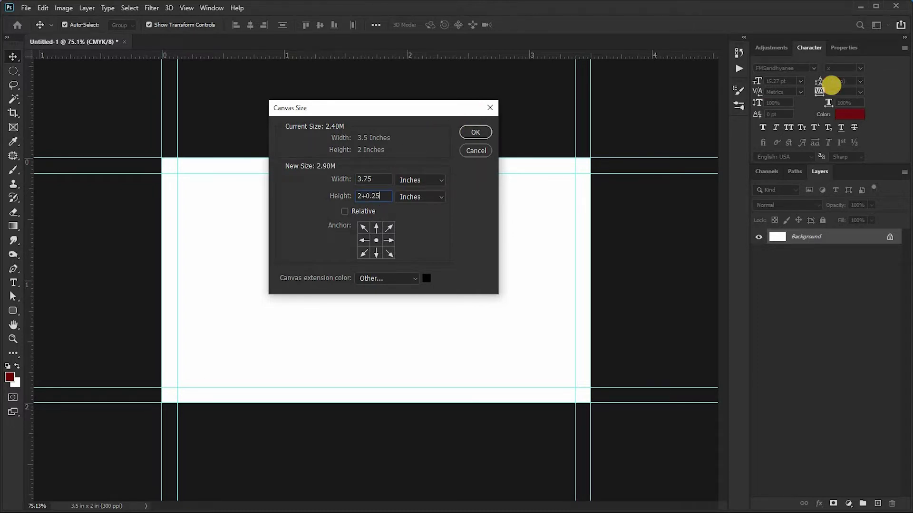
left_click(380, 179)
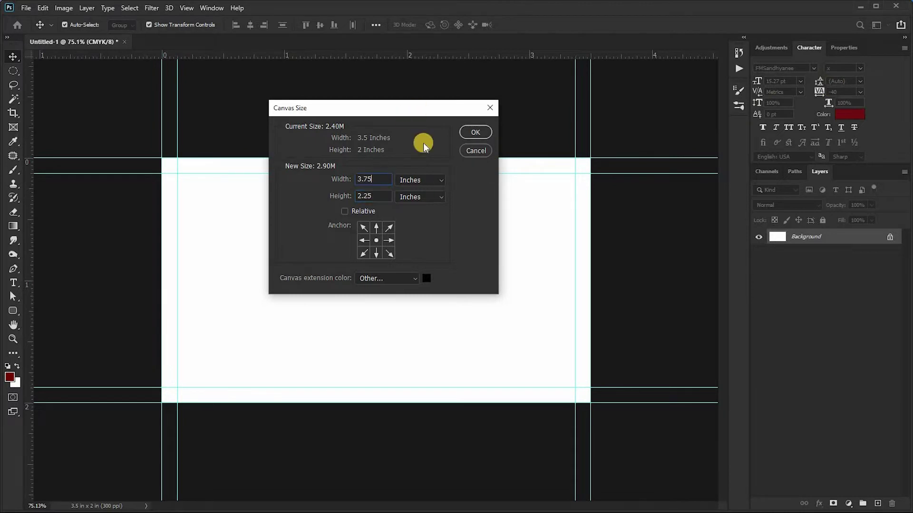
left_click(474, 132)
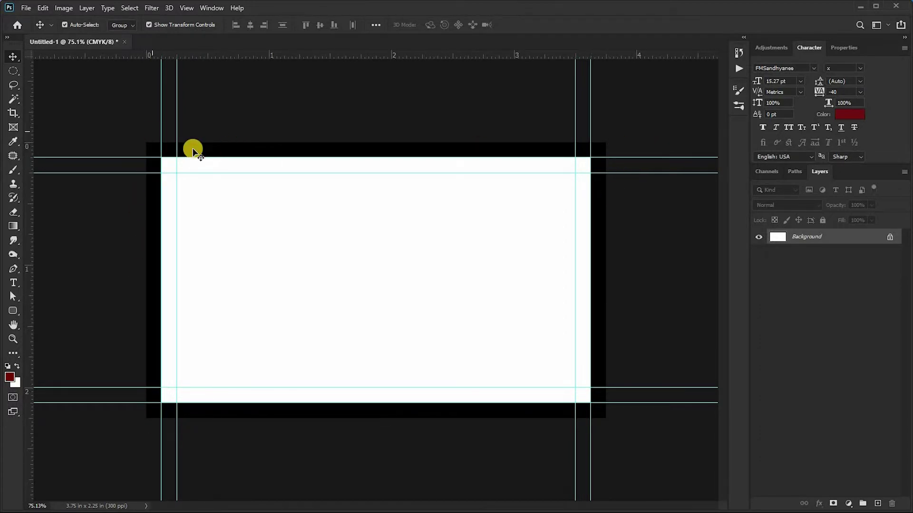
Fill the whole enlarged canvas with white and place guides along its four outer edges to mark the bleed.
key("alt+BackSpace")
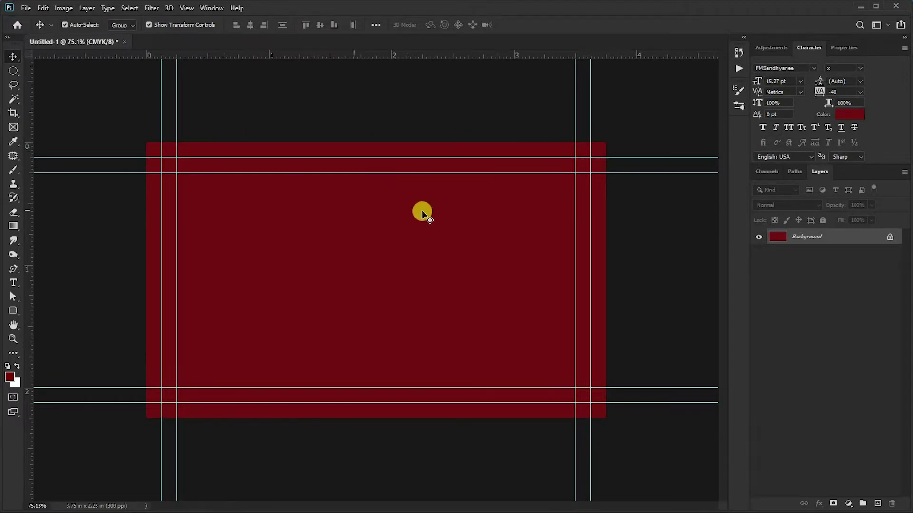
key("ctrl+z")
left_click_drag(27, 217, 146, 216)
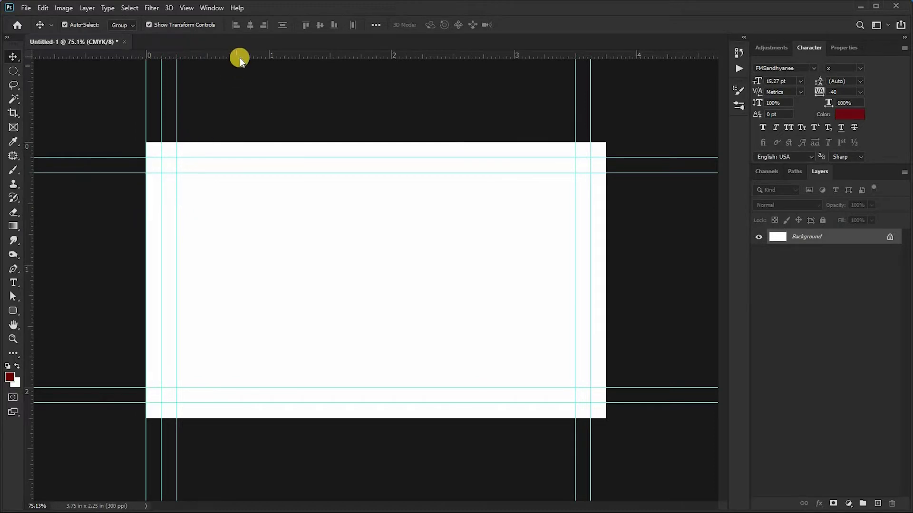
left_click_drag(239, 57, 238, 143)
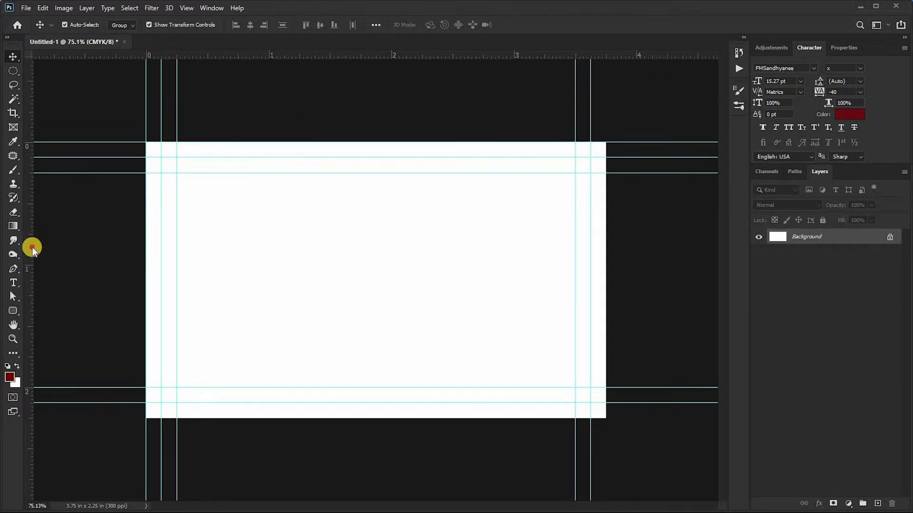
left_click_drag(32, 248, 605, 244)
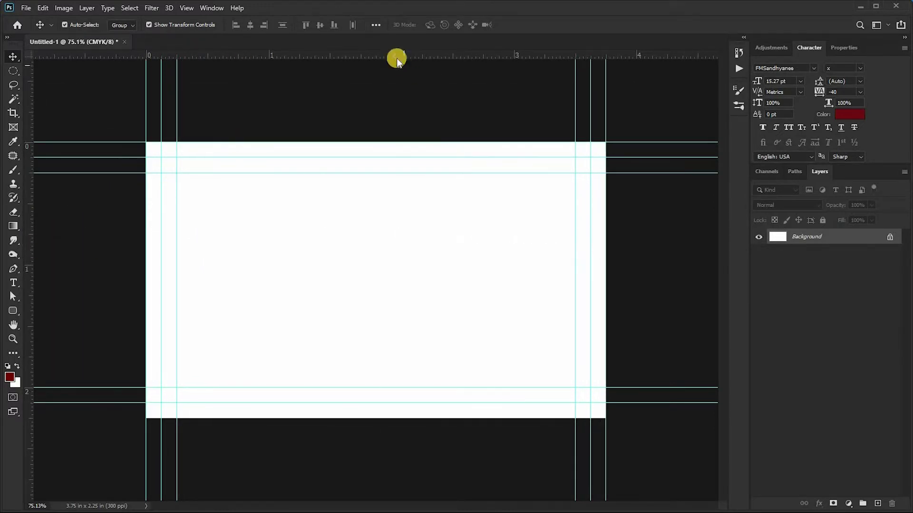
left_click_drag(397, 58, 356, 418)
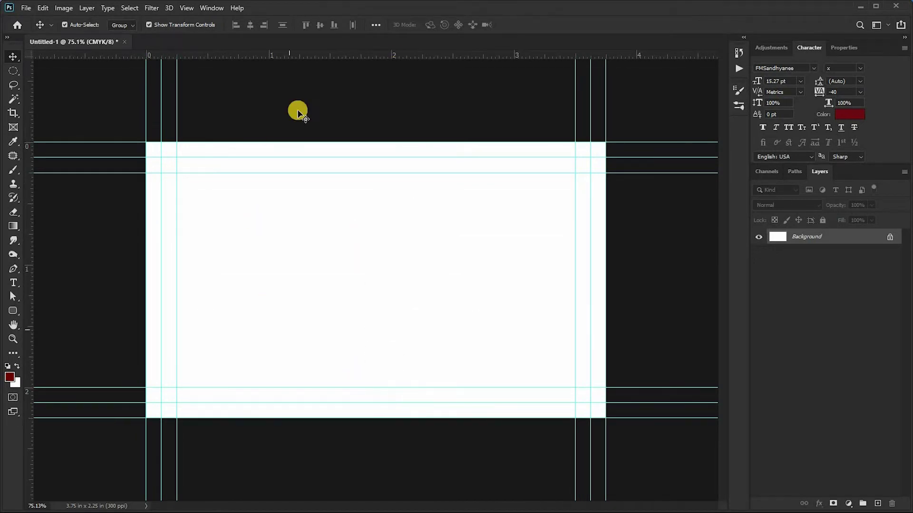
key("ctrl+plus")
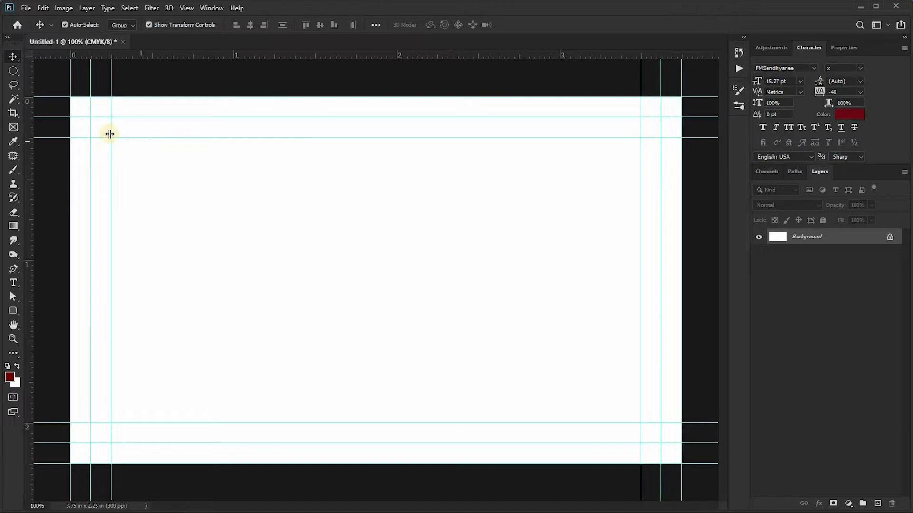
key("ctrl+minus")
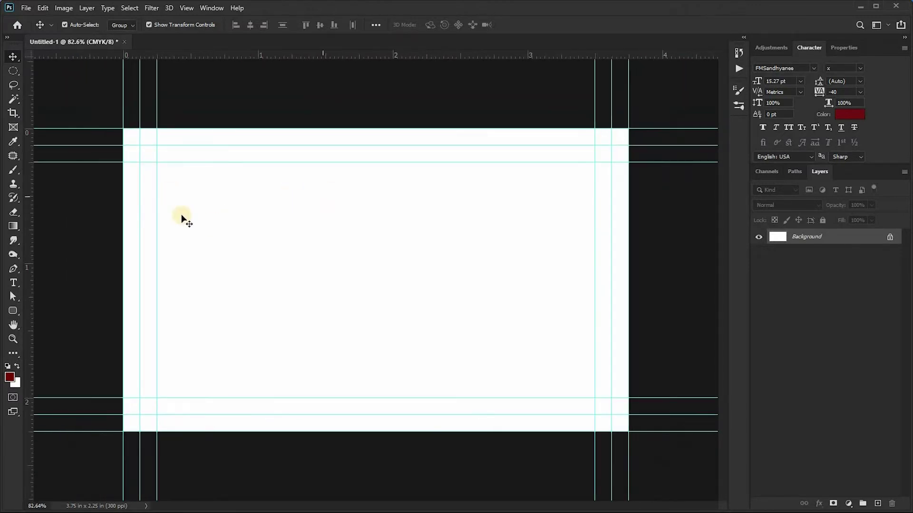